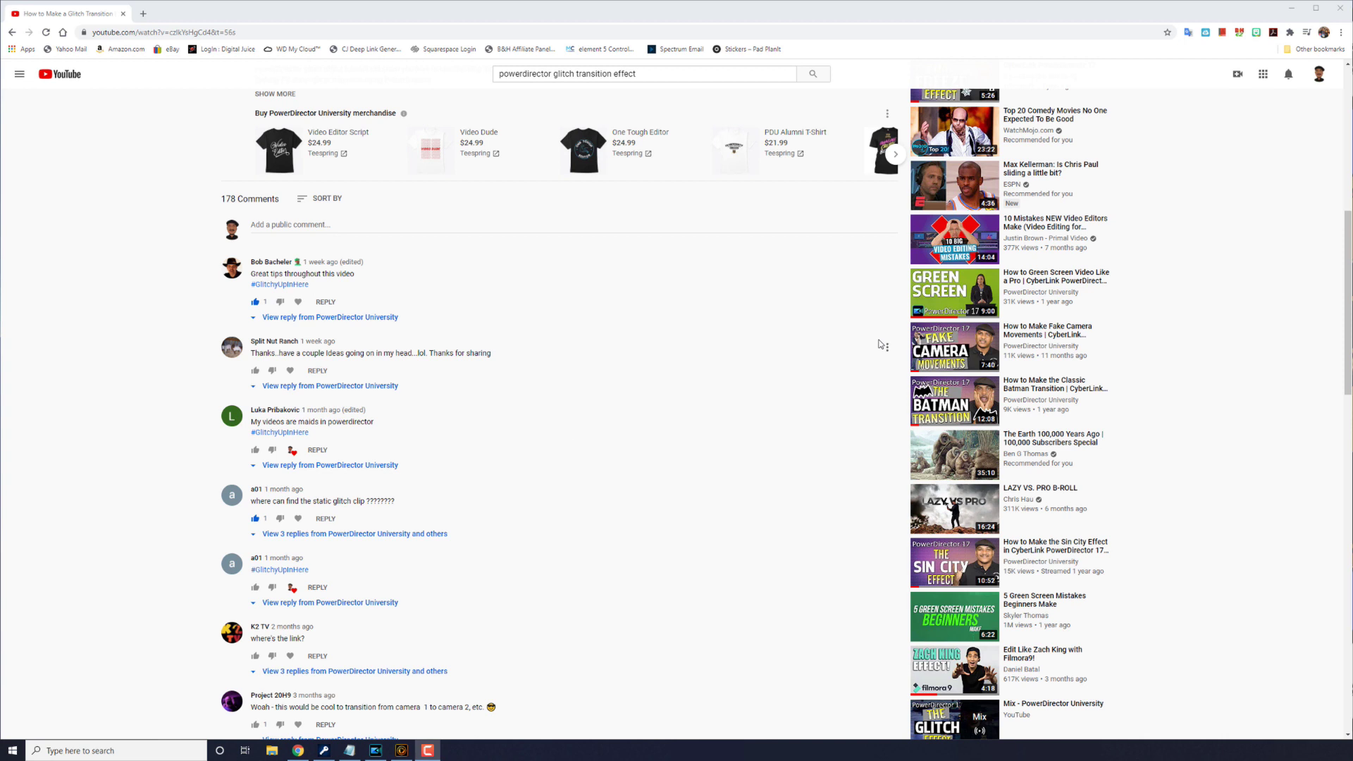
Capture a full-screen image of the YouTube video's comment section with Print Screen
{"action": "key", "text": "Print"}
In PhotoDirector's Edit module, start creating a new empty project
{"action": "left_click", "coordinate": [403, 751]}
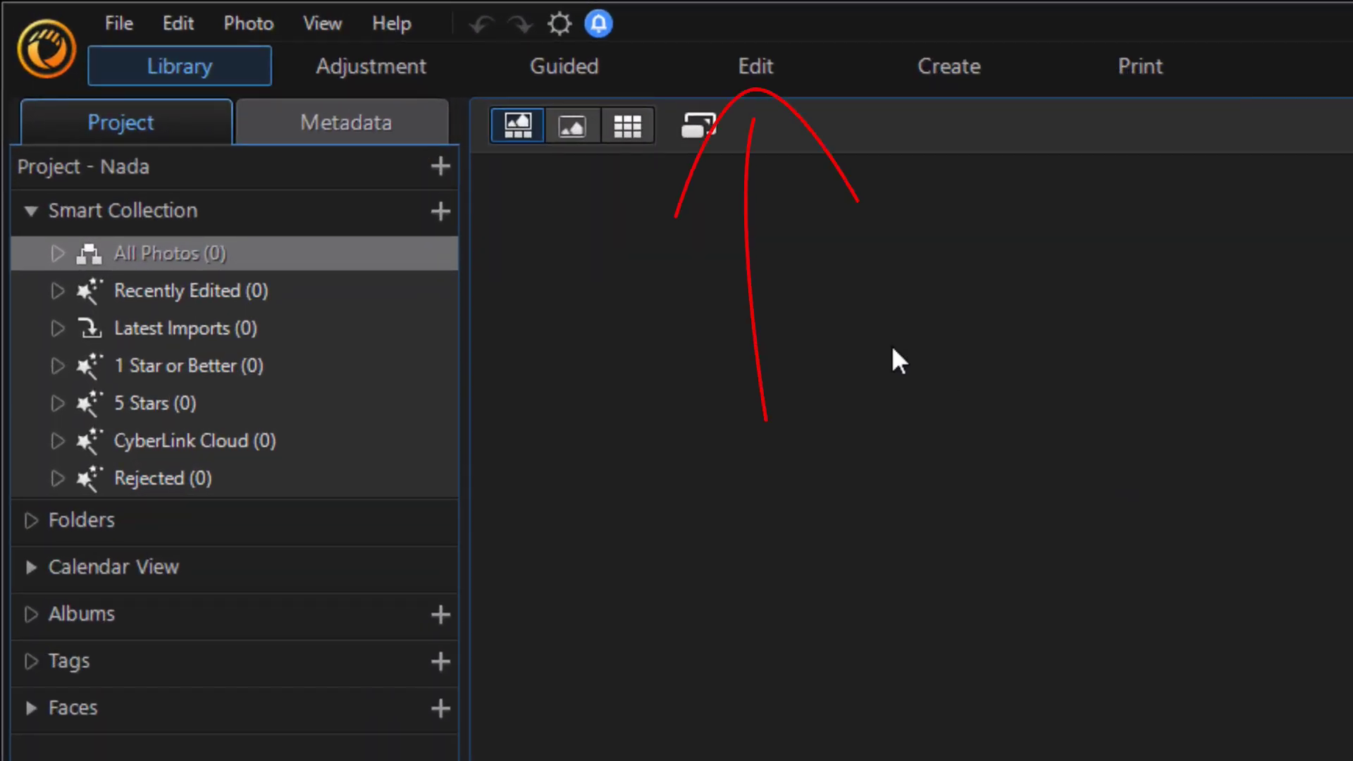
{"action": "left_click", "coordinate": [751, 78]}
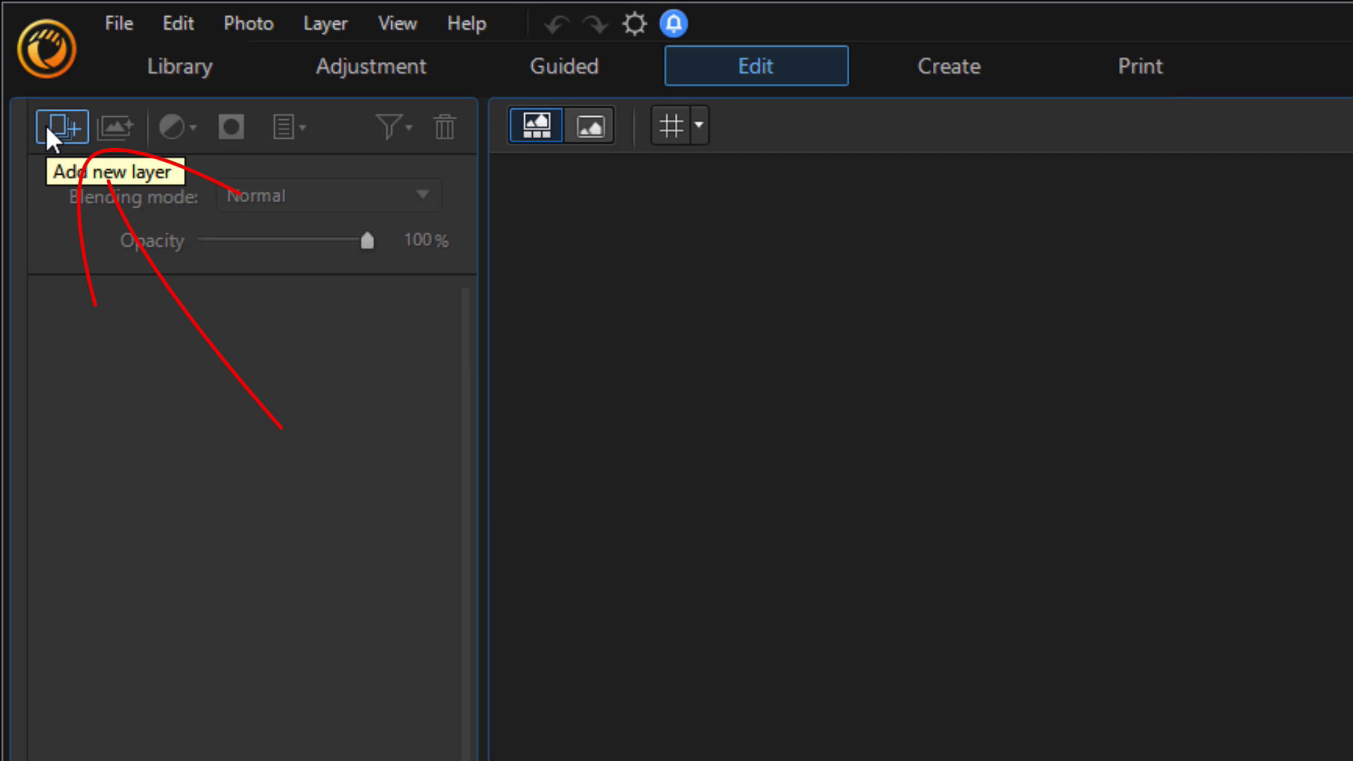
{"action": "left_click", "coordinate": [50, 133]}
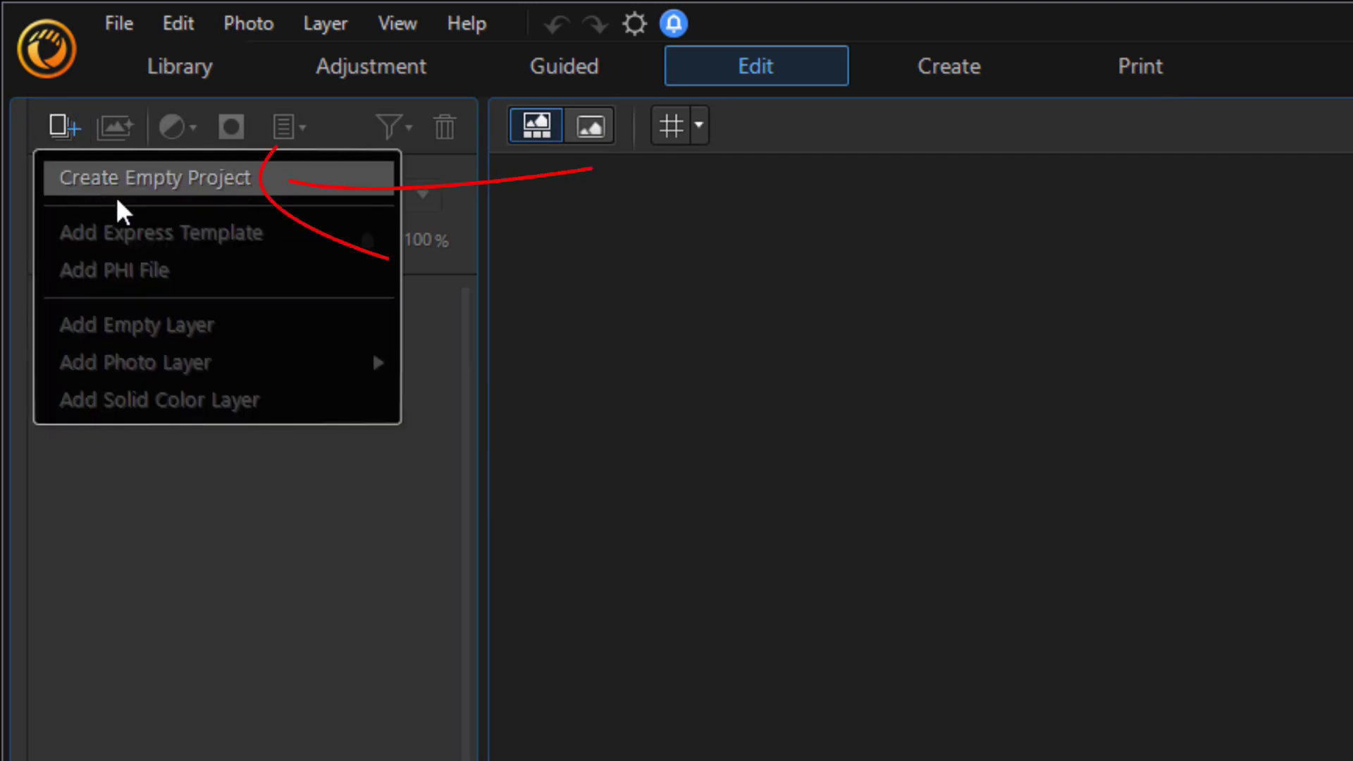
{"action": "left_click", "coordinate": [237, 203]}
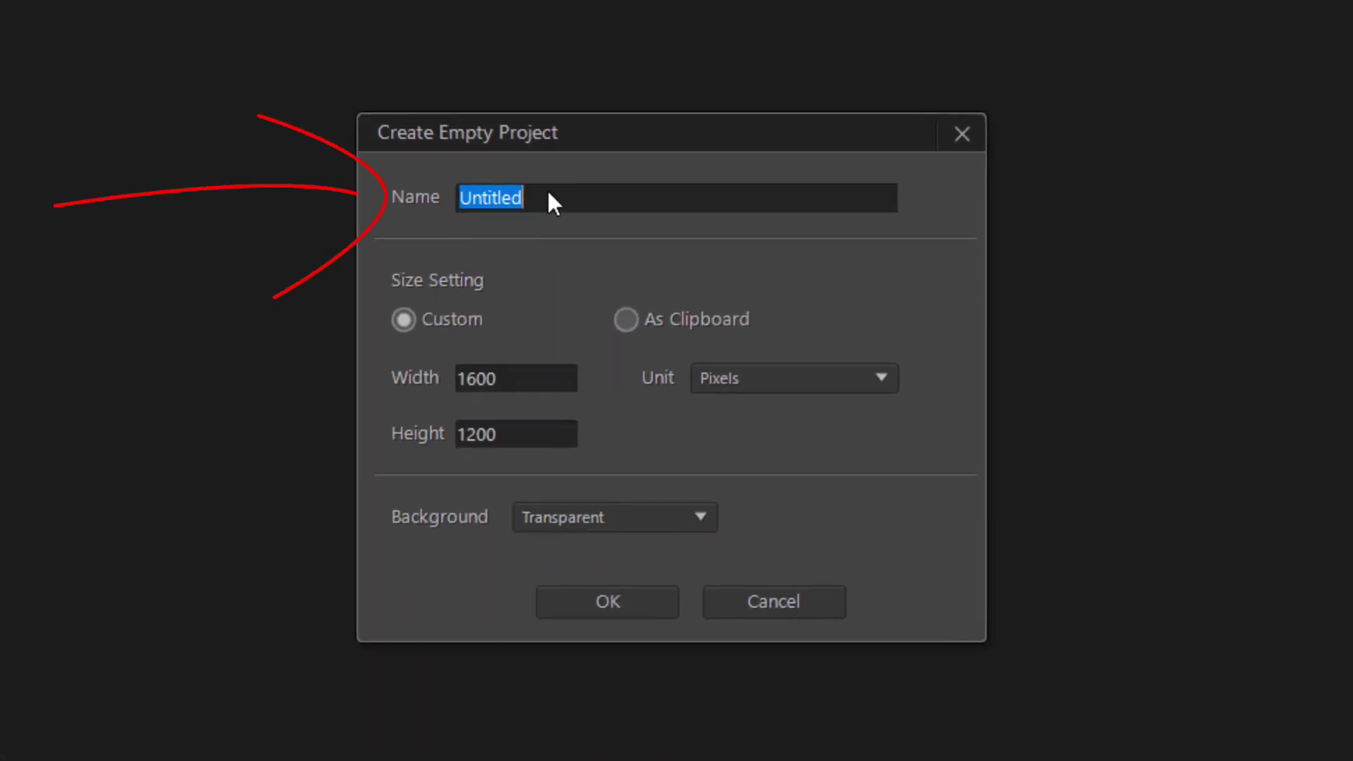
Name the project Comment Time, size it 1920 × 1080, with a white background
{"action": "type", "text": "Comment T"}
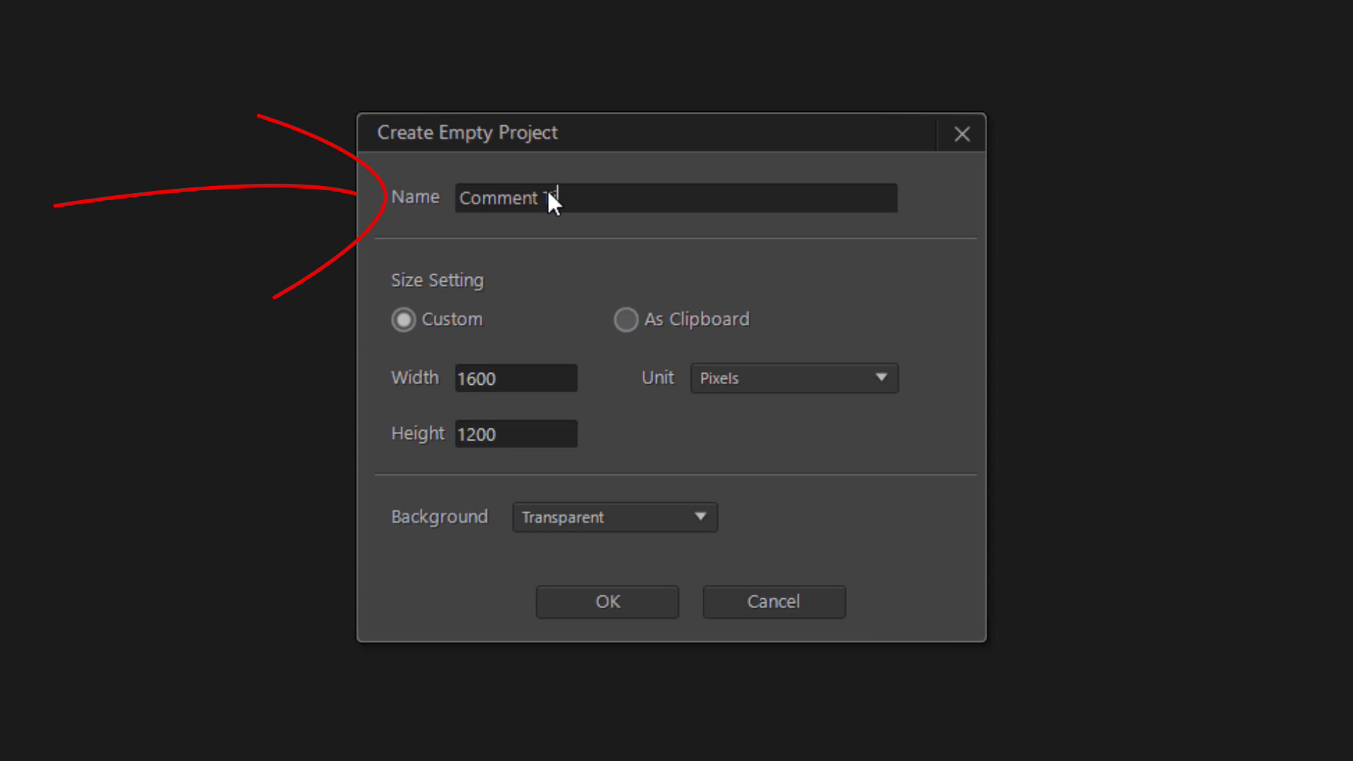
{"action": "type", "text": "ime"}
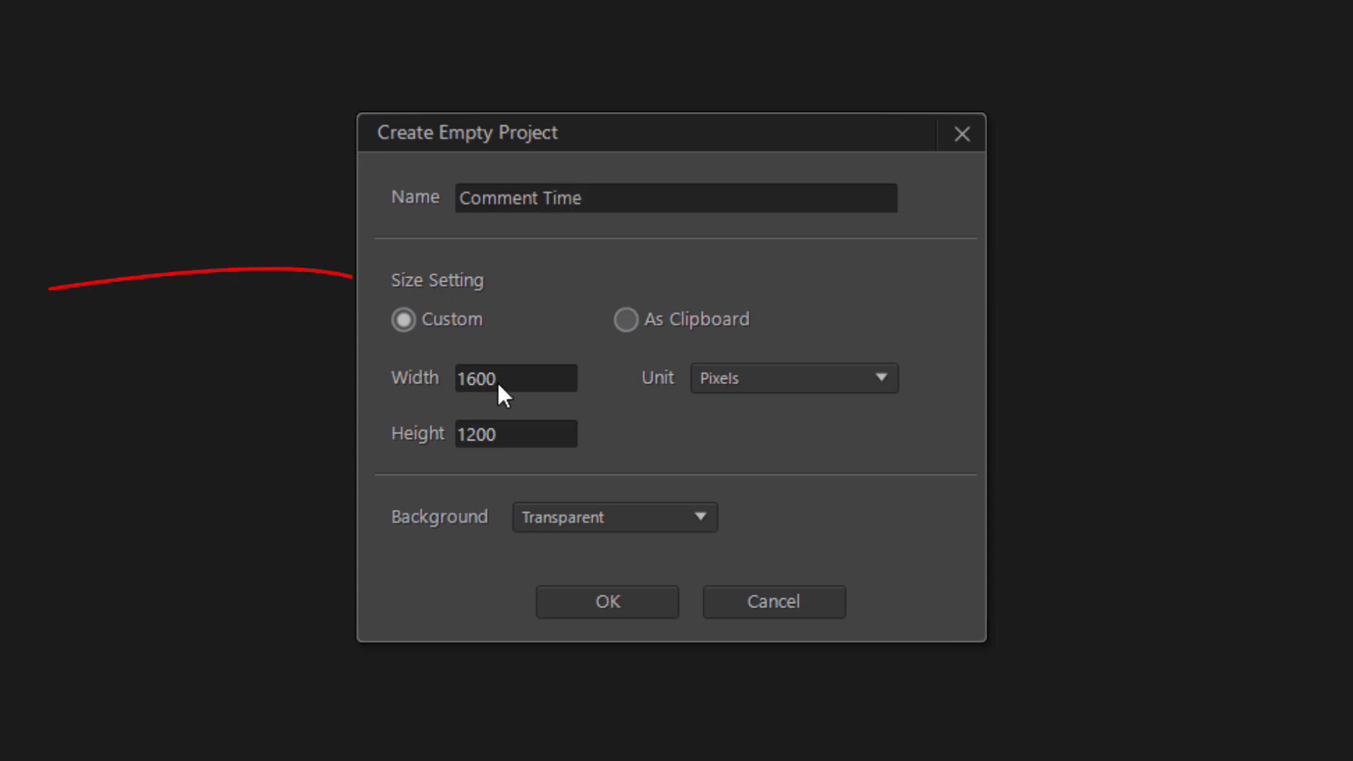
{"action": "left_click", "coordinate": [525, 381]}
{"action": "type", "text": "192"}
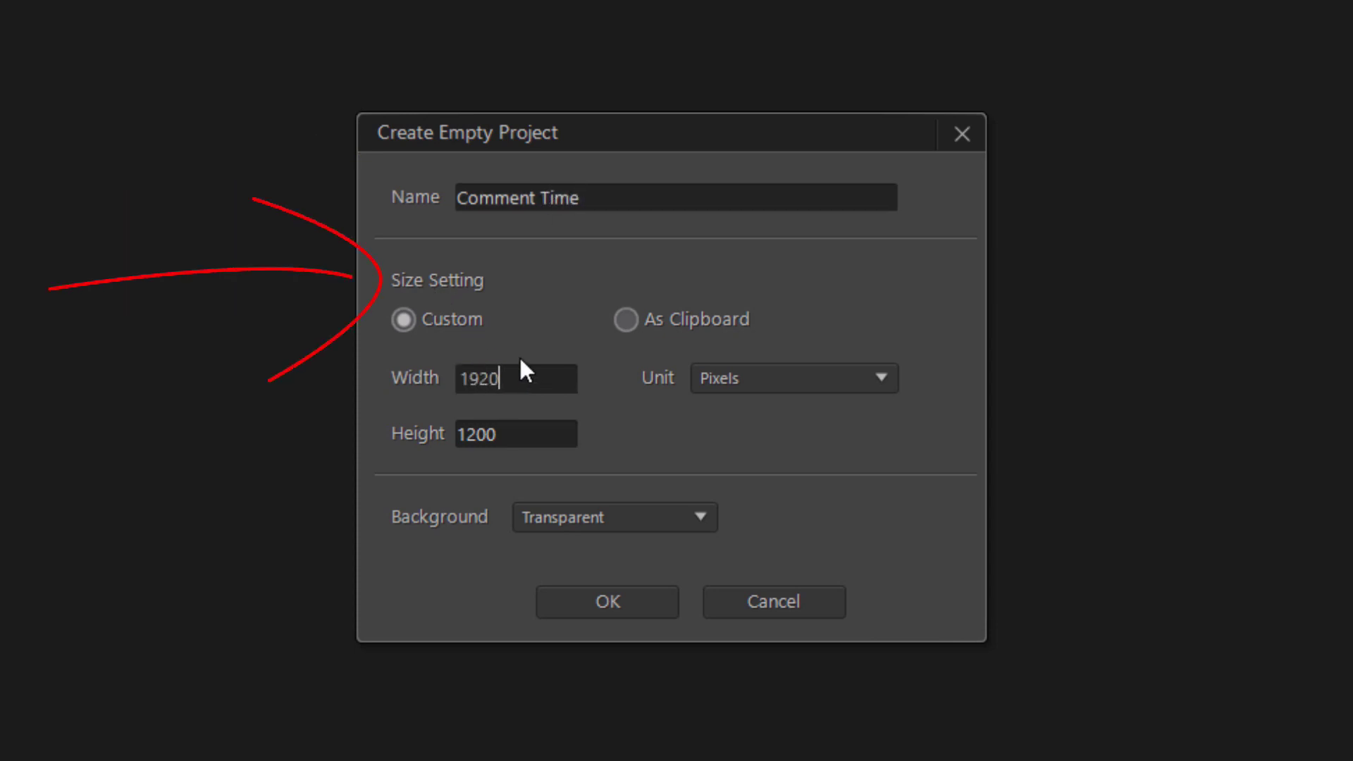
{"action": "left_click", "coordinate": [520, 444]}
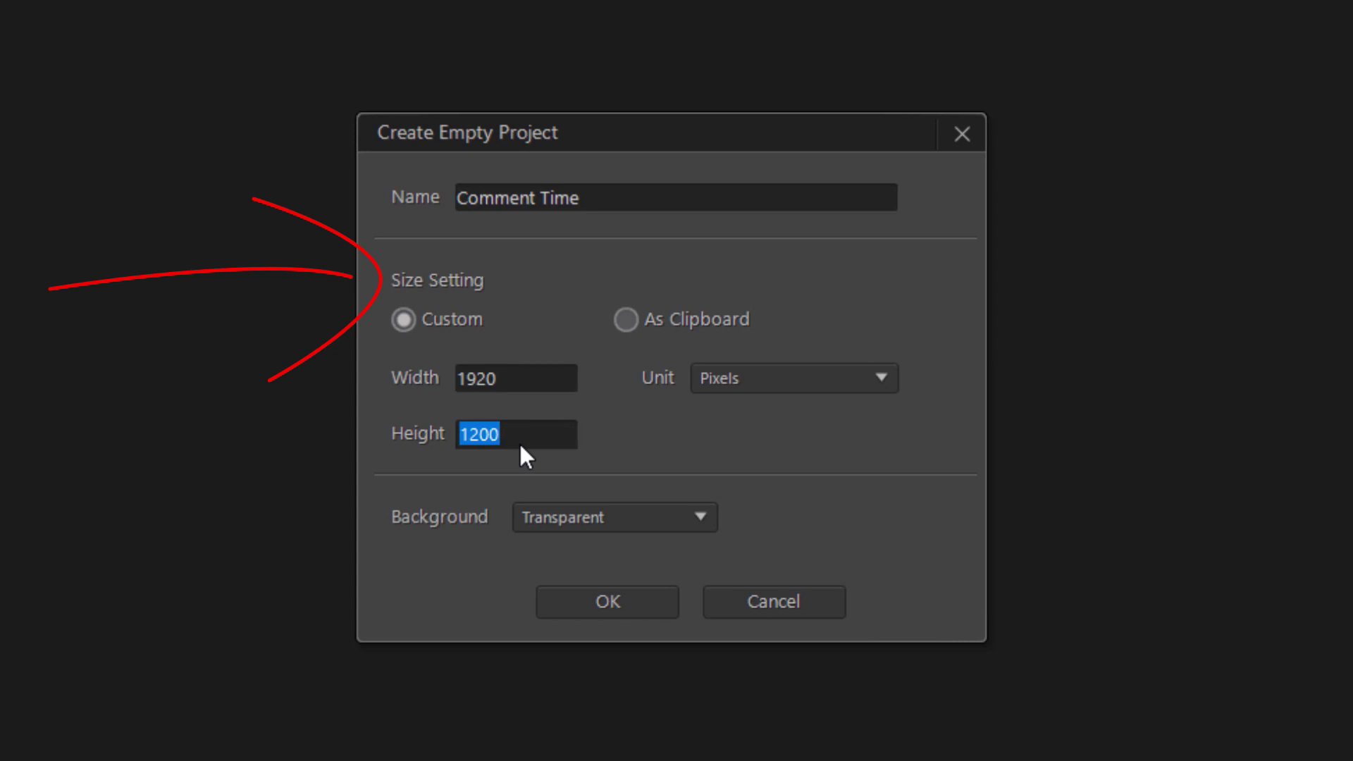
{"action": "type", "text": "10"}
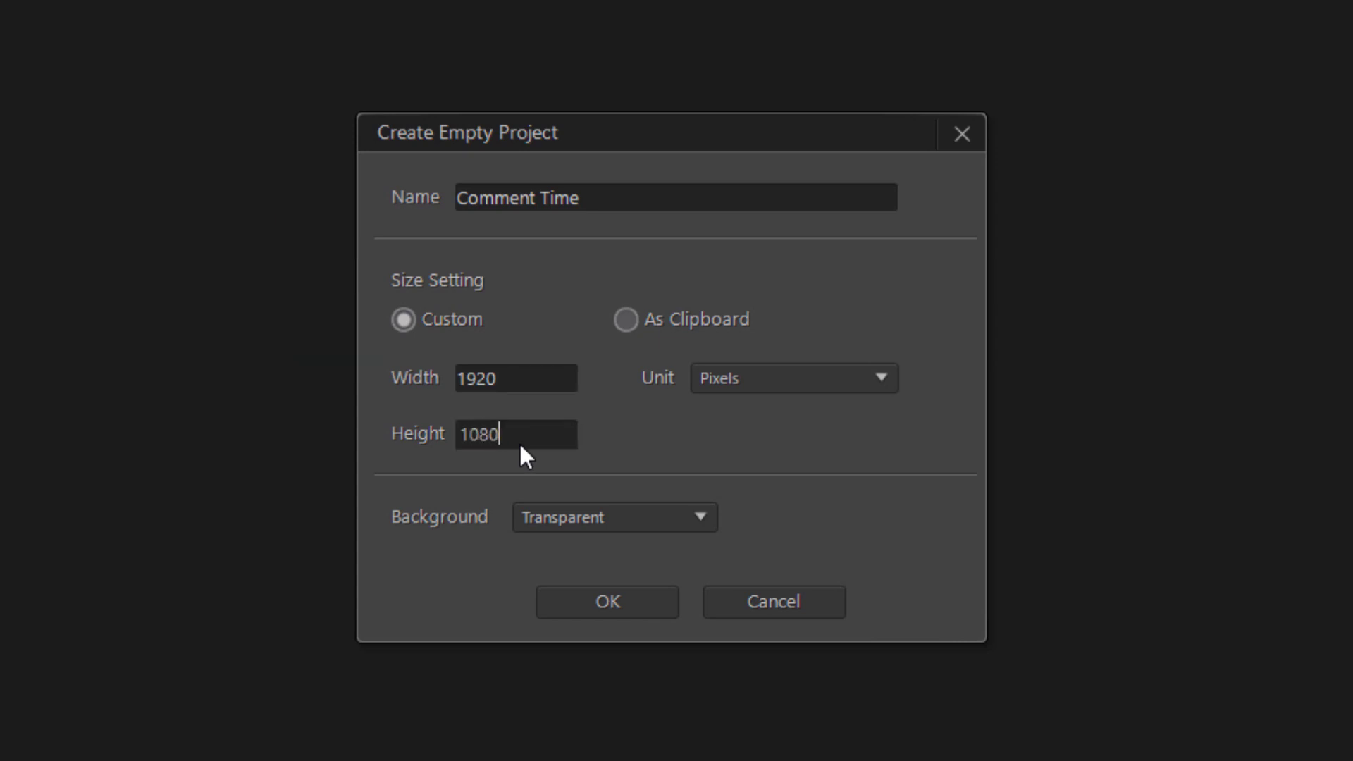
{"action": "left_click", "coordinate": [666, 519]}
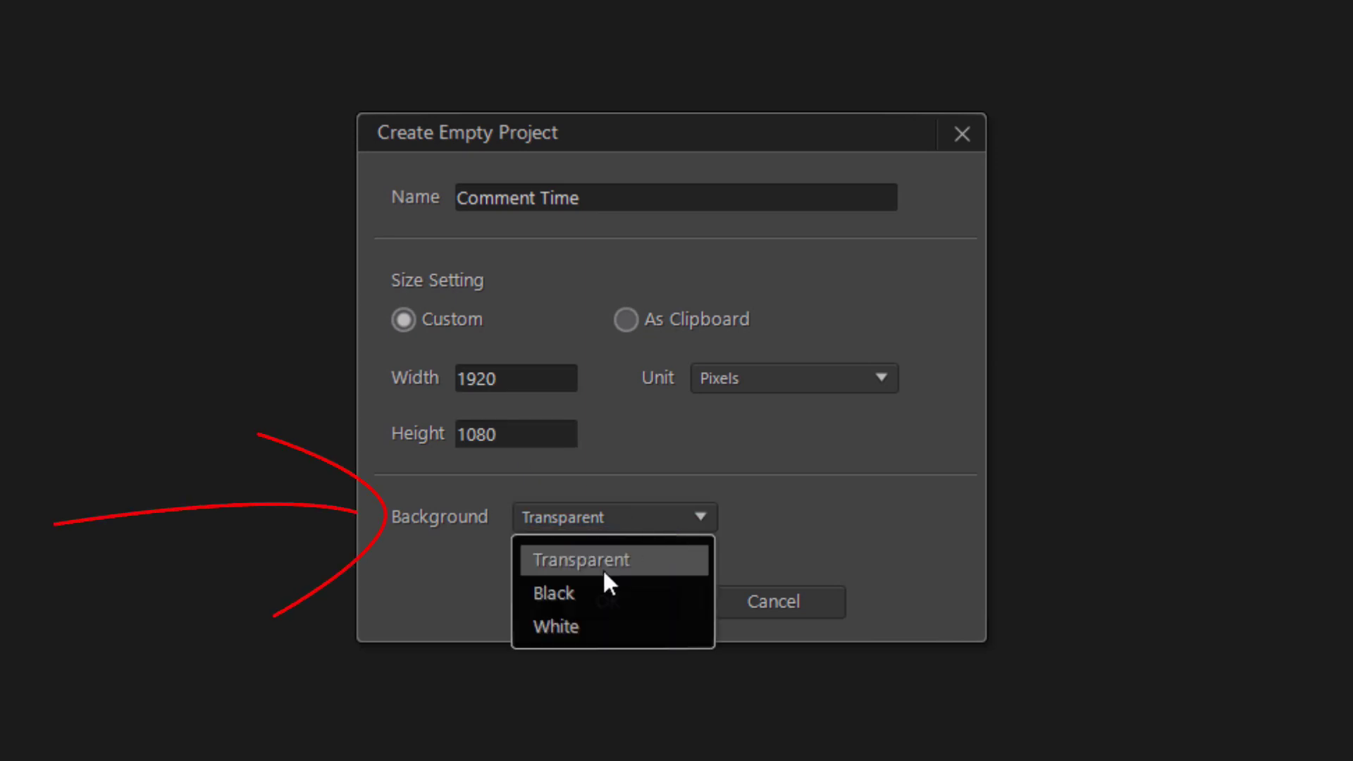
{"action": "left_click", "coordinate": [598, 627]}
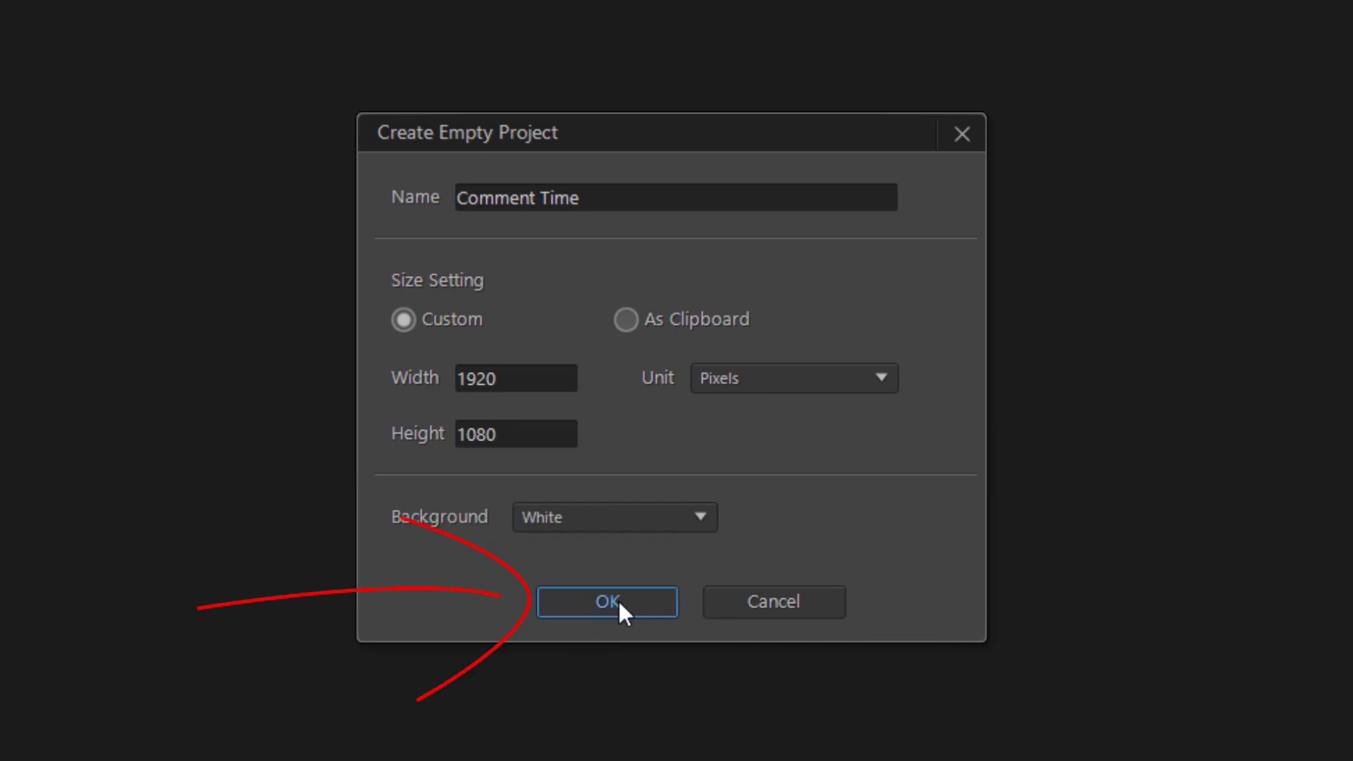
{"action": "left_click", "coordinate": [619, 599]}
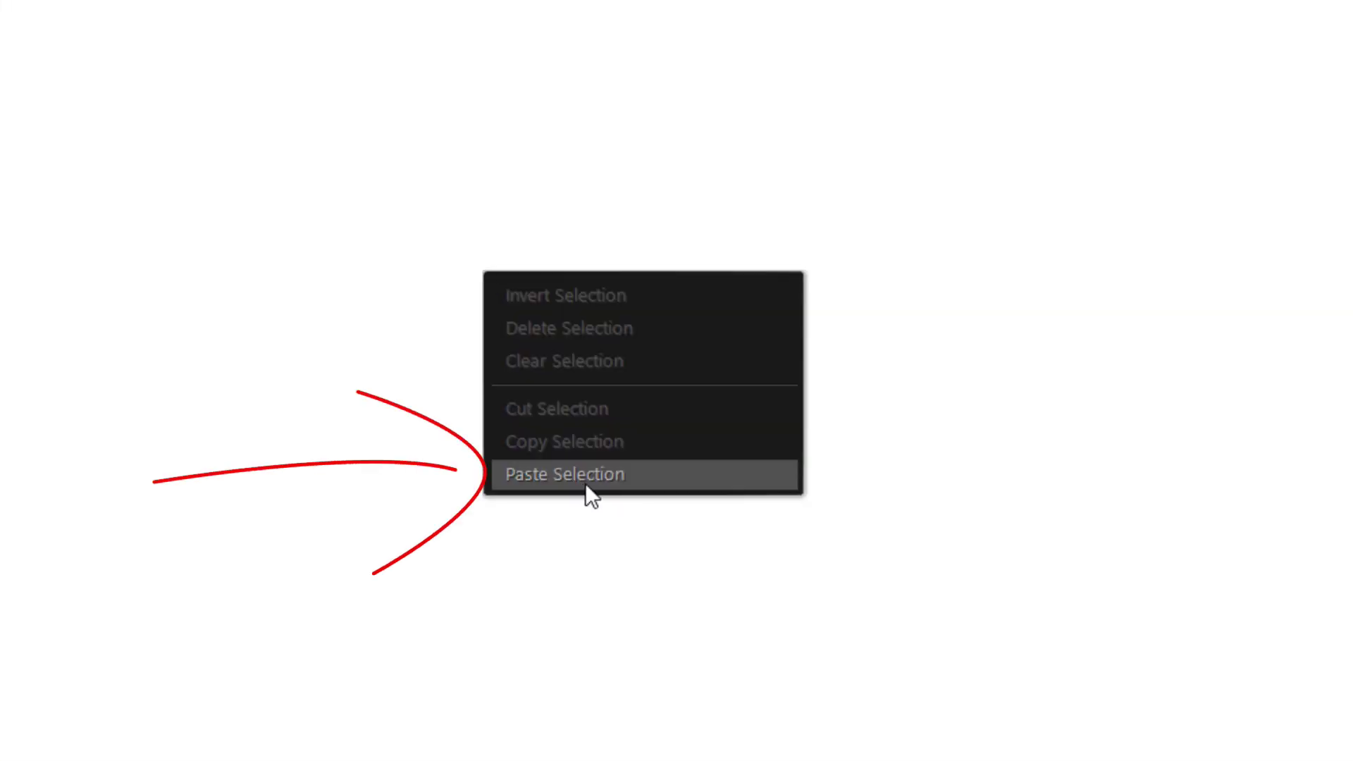
Paste the captured screenshot onto the Comment Time canvas
{"action": "left_click", "coordinate": [585, 484]}
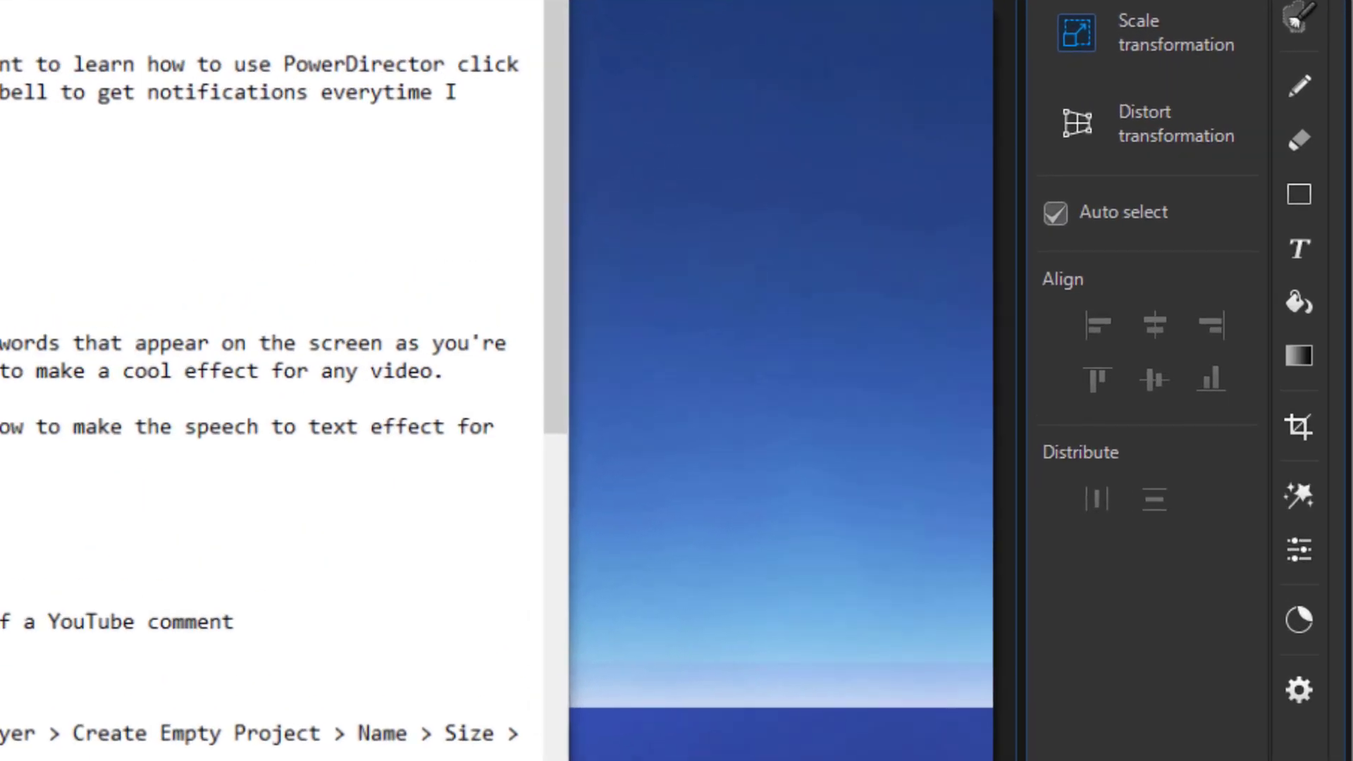
{"action": "left_click_drag", "start_coordinate": [942, 435], "coordinate": [1245, 422]}
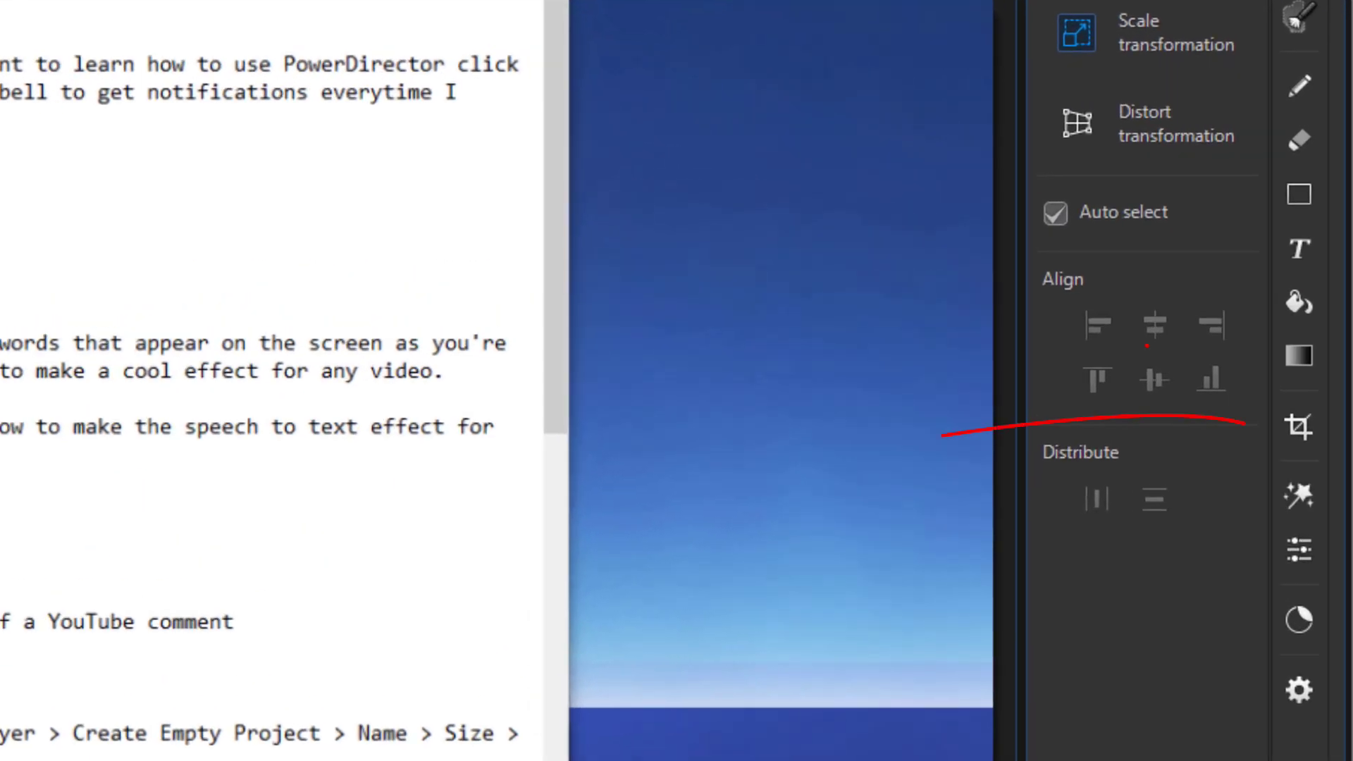
{"action": "mouse_move", "coordinate": [1146, 345]}
{"action": "left_mouse_down"}
{"action": "mouse_move", "coordinate": [1274, 419]}
{"action": "mouse_move", "coordinate": [1161, 526]}
{"action": "left_mouse_up"}
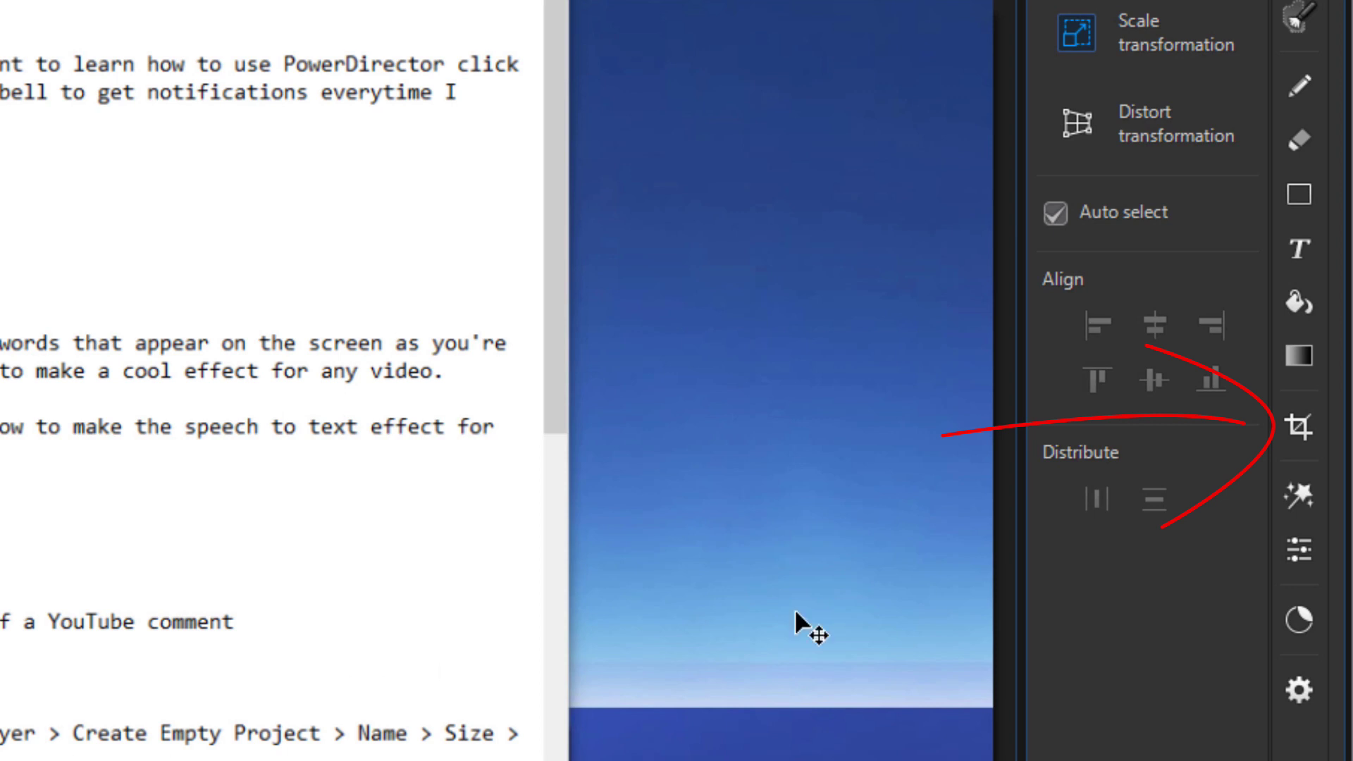
Crop the screenshot, with the aspect ratio unlocked, down to the first comment only
{"action": "key", "text": "Escape"}
{"action": "left_click", "coordinate": [1295, 426]}
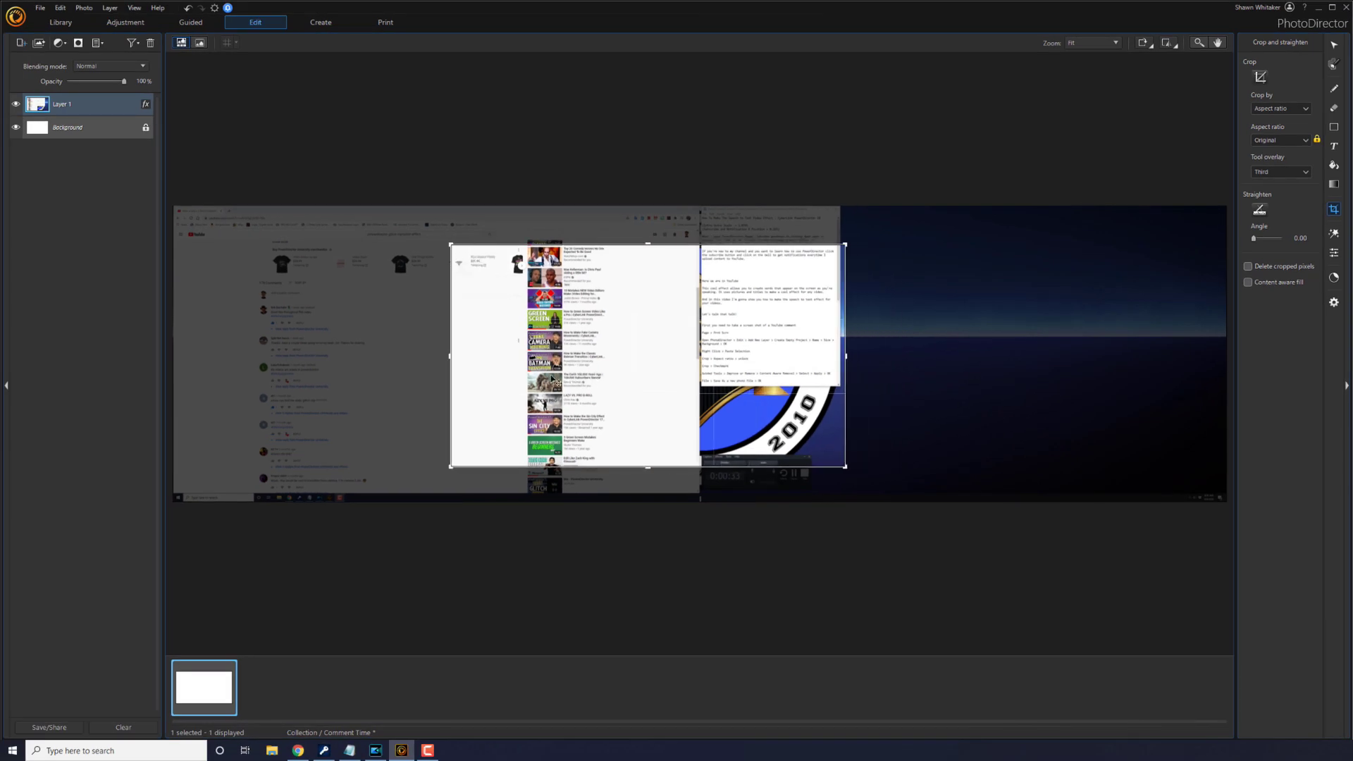
{"action": "left_click_drag", "start_coordinate": [551, 380], "coordinate": [361, 396]}
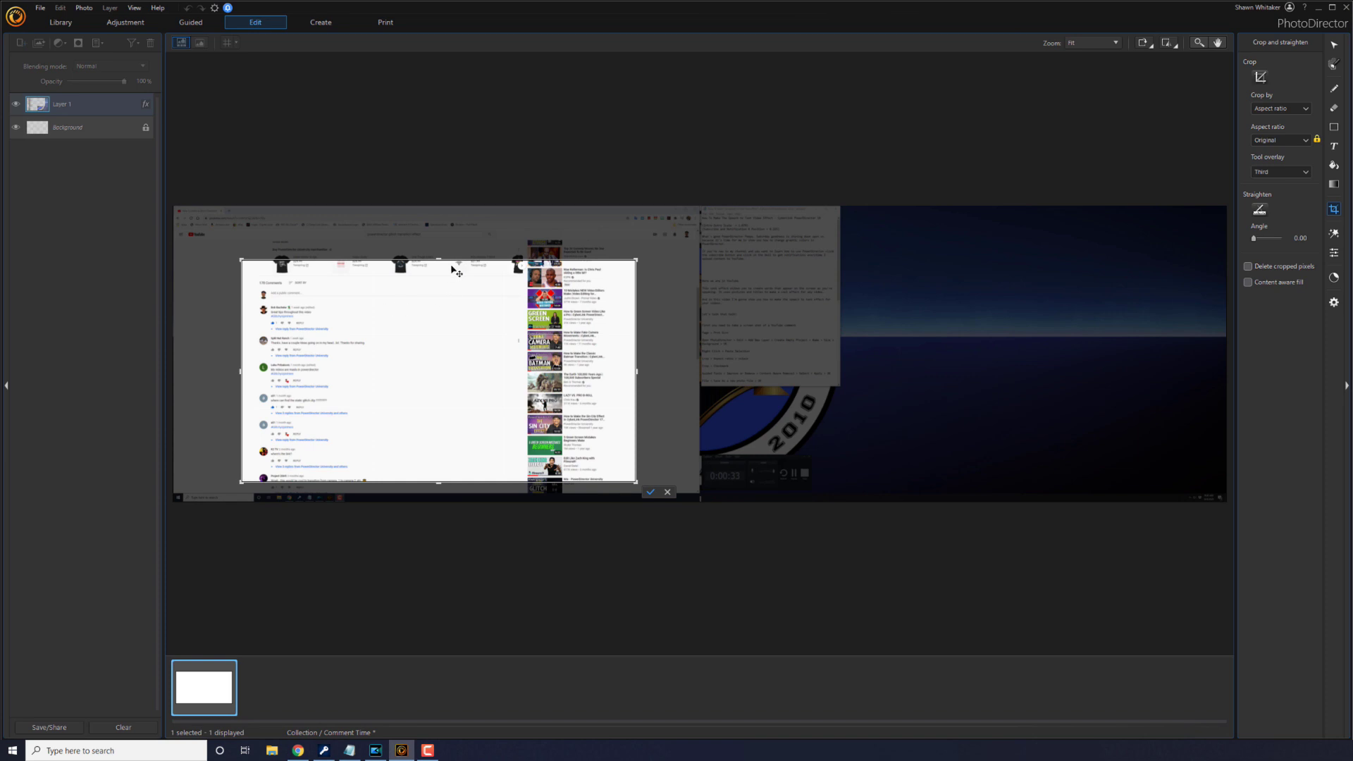
{"action": "left_click_drag", "start_coordinate": [440, 259], "coordinate": [440, 286]}
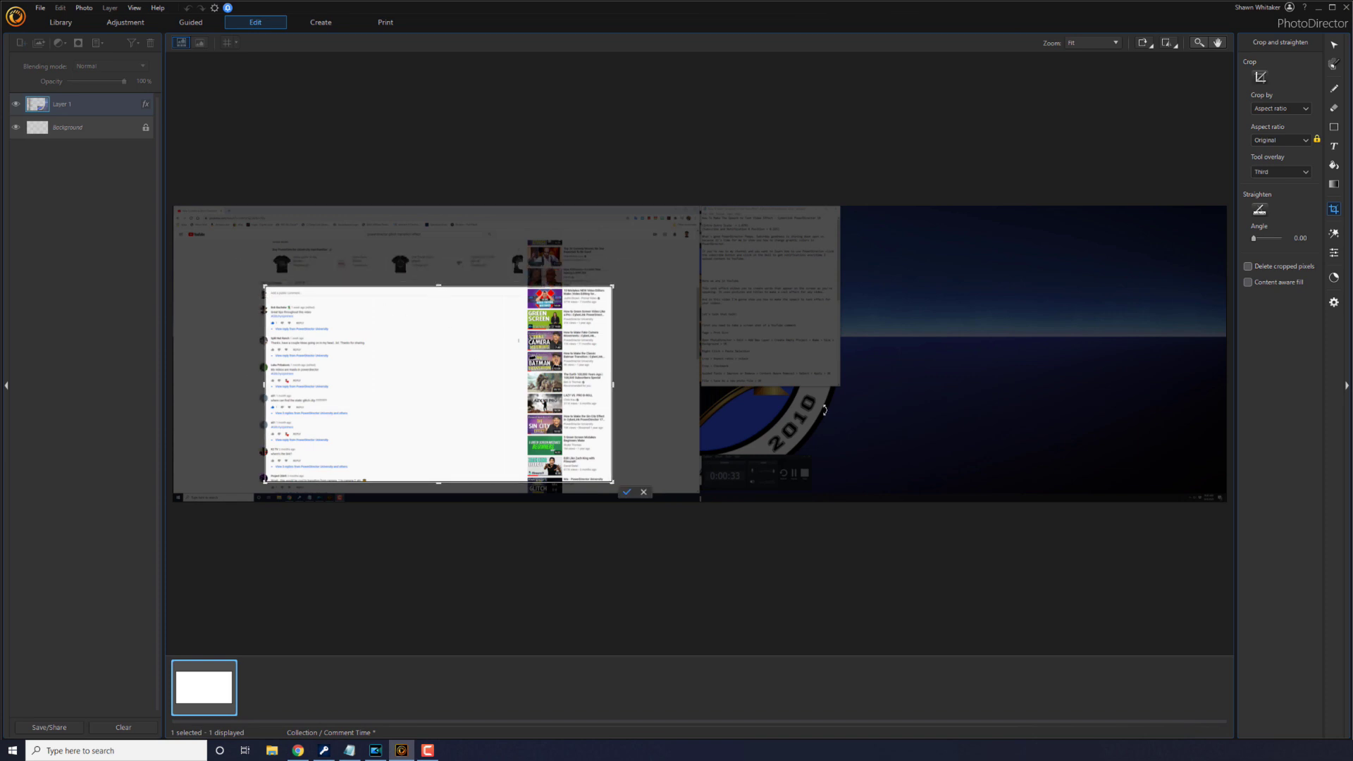
{"action": "left_click", "coordinate": [1316, 141]}
{"action": "left_click_drag", "start_coordinate": [264, 384], "coordinate": [254, 385]}
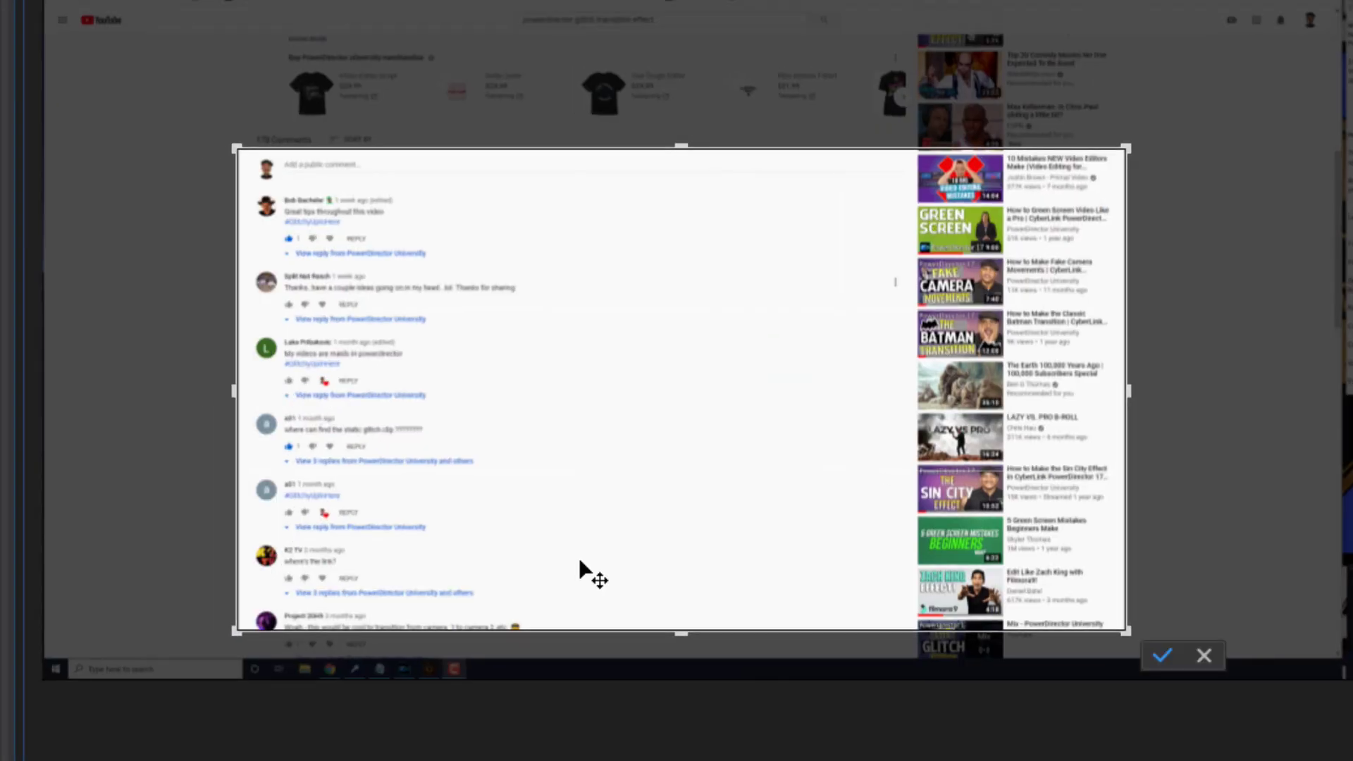
{"action": "left_click_drag", "start_coordinate": [680, 632], "coordinate": [665, 251]}
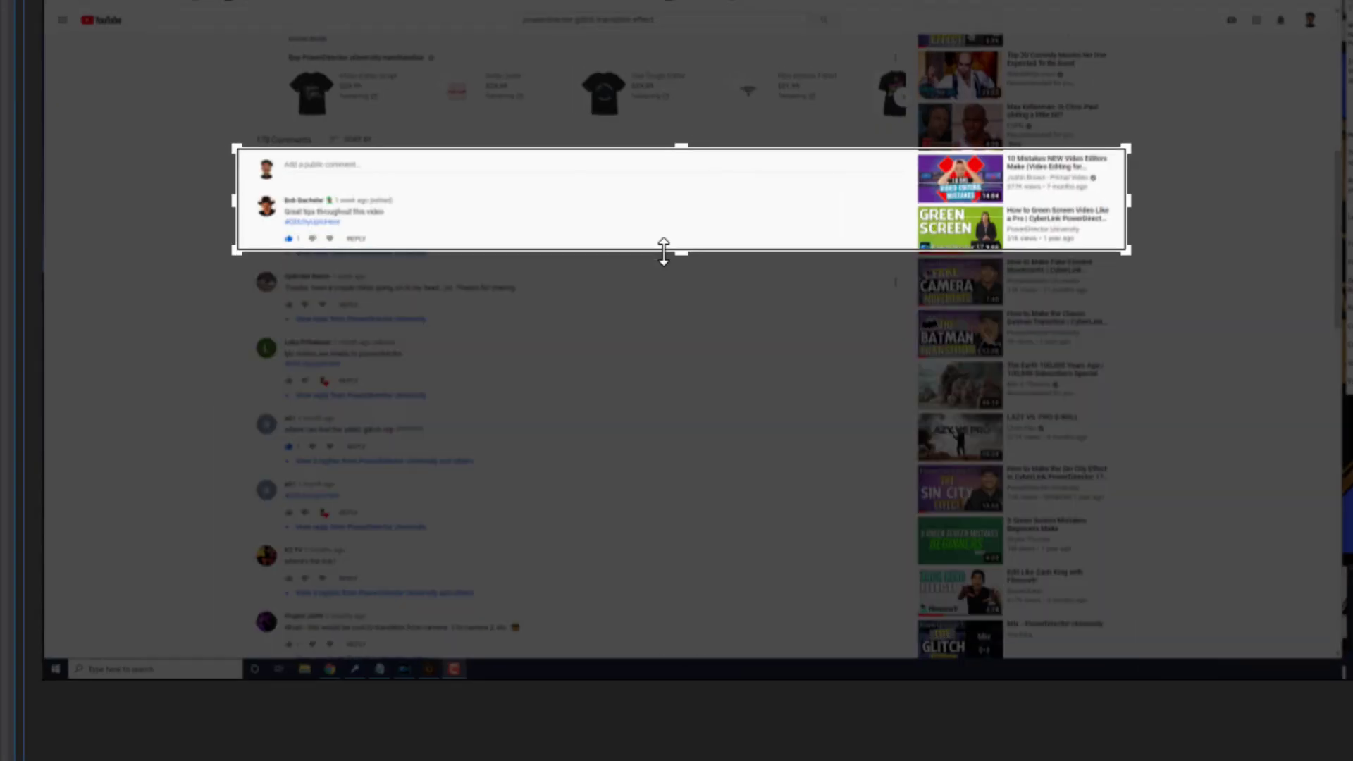
{"action": "left_click_drag", "start_coordinate": [1126, 147], "coordinate": [791, 217]}
{"action": "left_click_drag", "start_coordinate": [513, 251], "coordinate": [519, 246]}
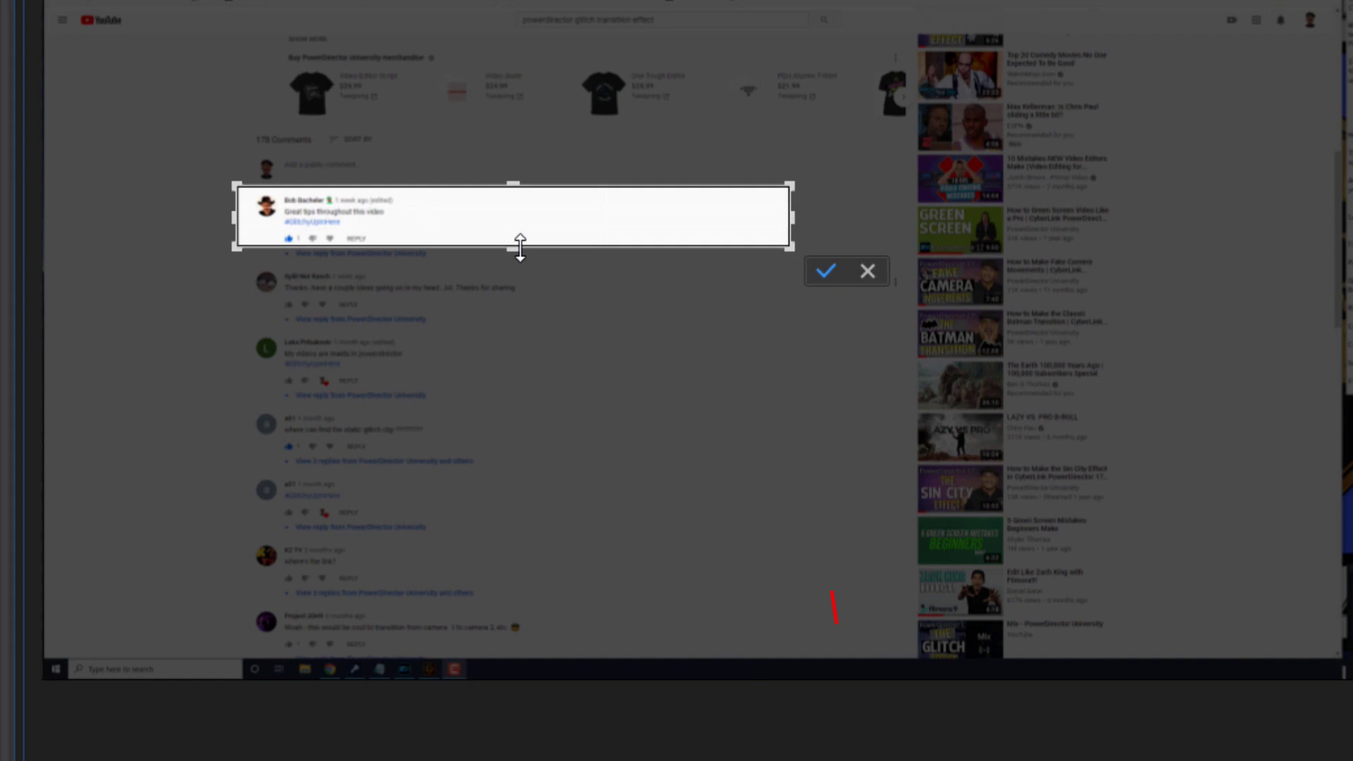
{"action": "left_click", "coordinate": [825, 271]}
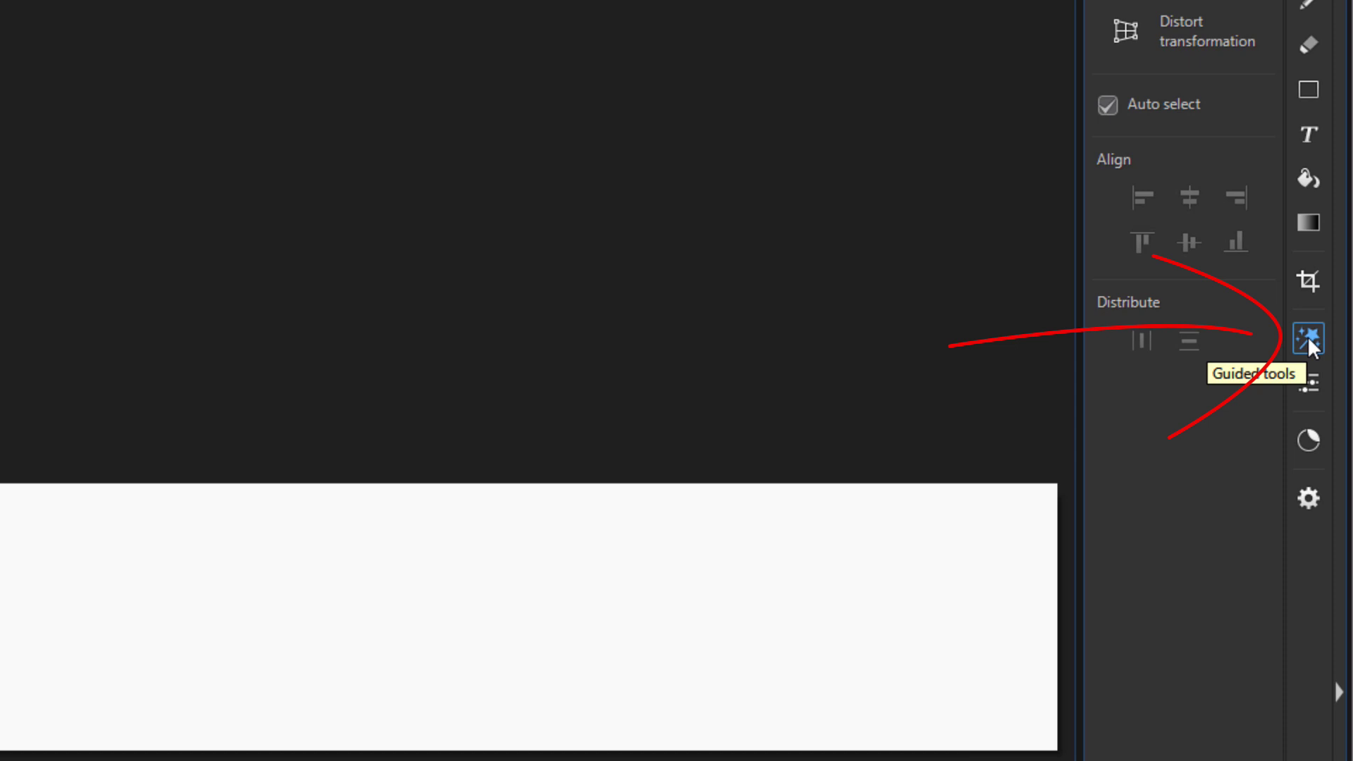
Open Content Aware Removal from the Guided tools' Improve or Remove group
{"action": "left_click", "coordinate": [1307, 336]}
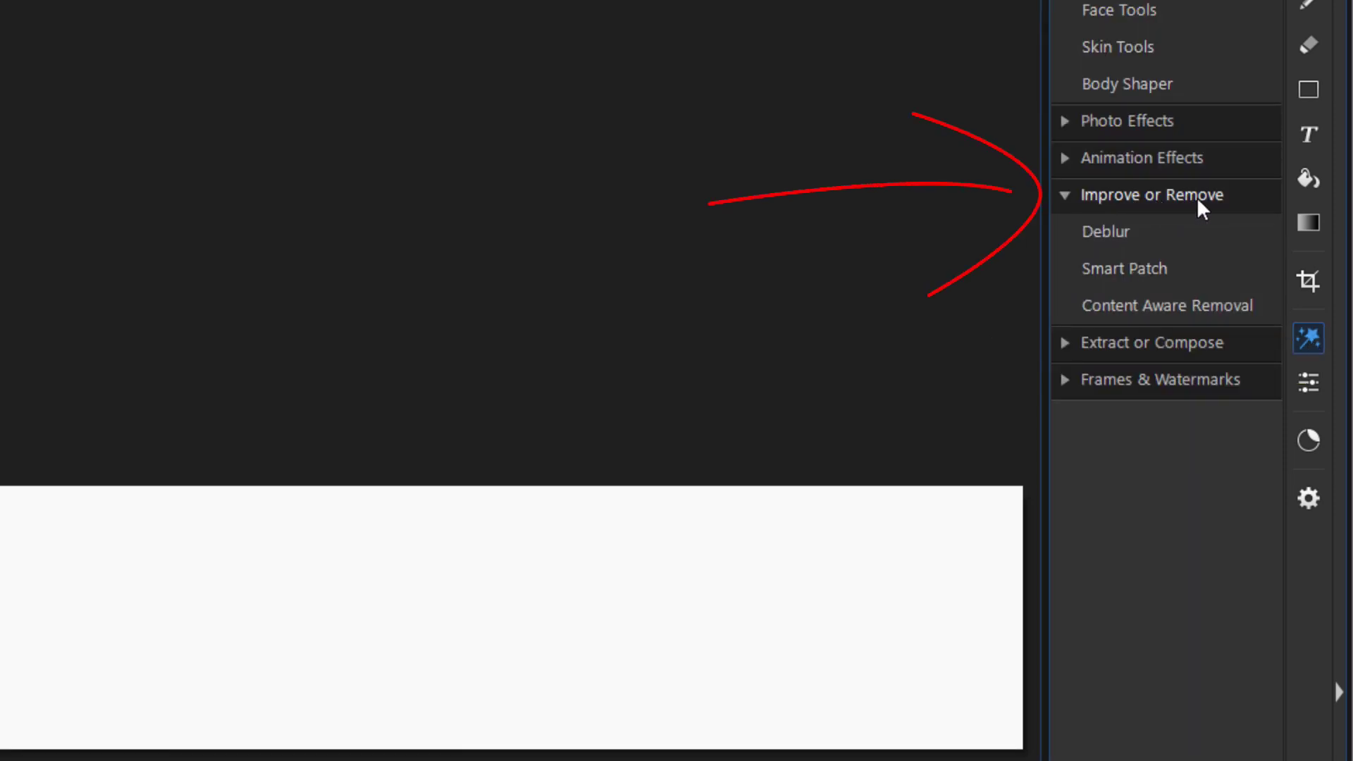
{"action": "left_click", "coordinate": [1071, 196]}
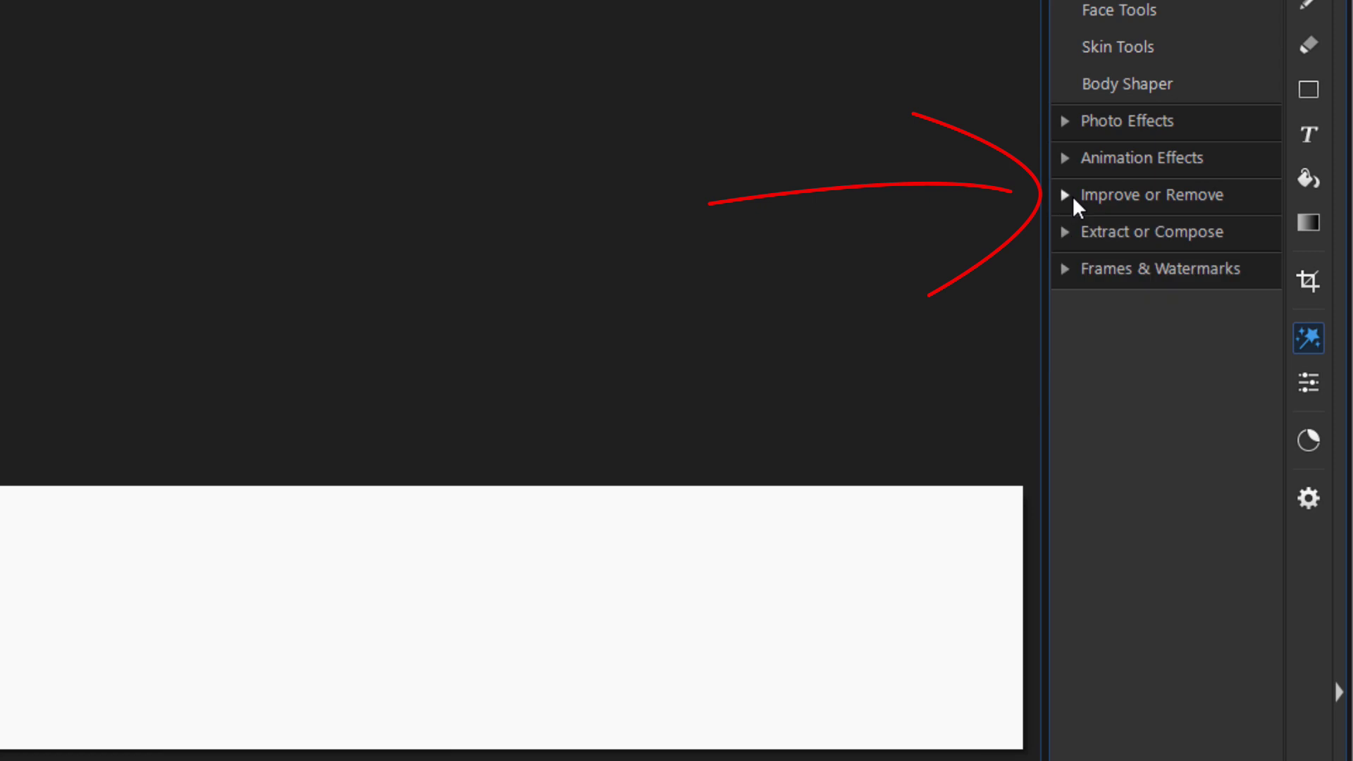
{"action": "left_click", "coordinate": [1072, 196]}
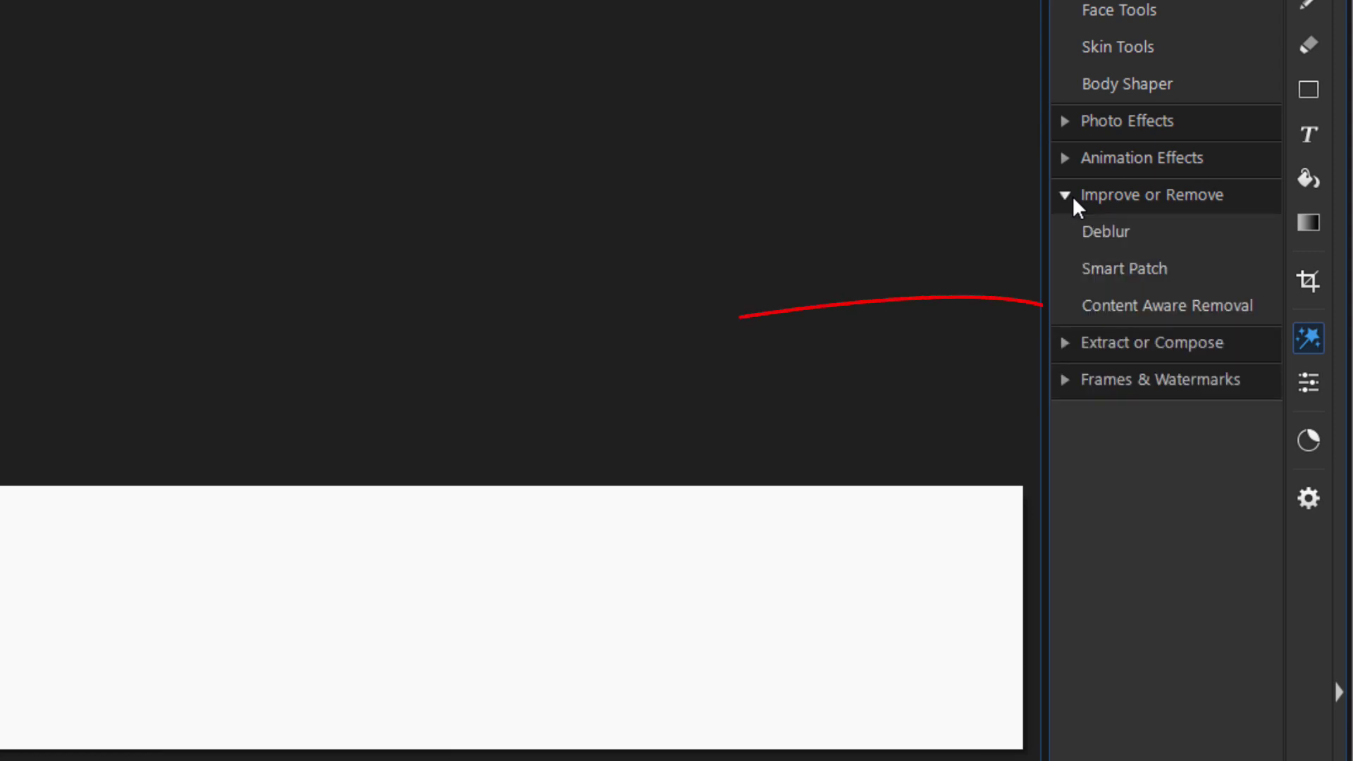
{"action": "left_click", "coordinate": [1158, 305]}
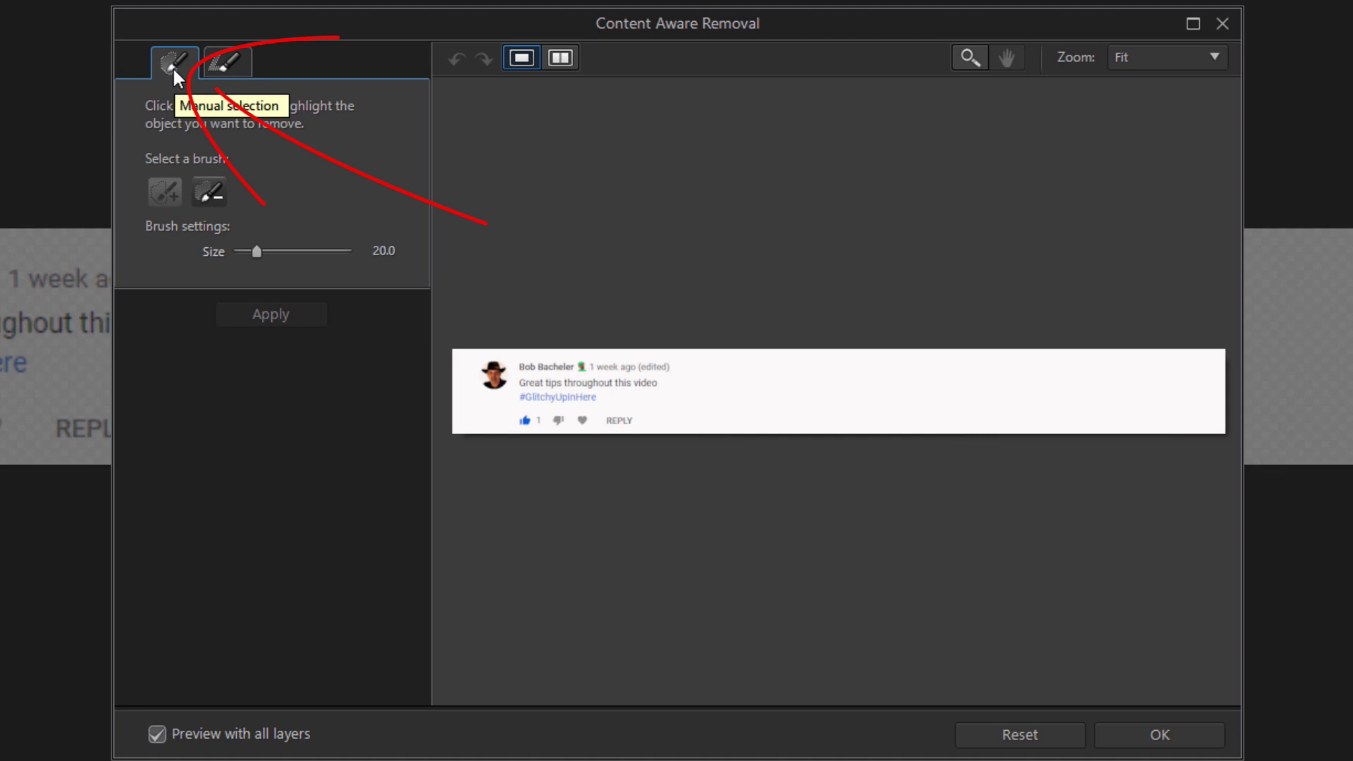
Use manual painting with brush size 13.1, zoomed to 200% on the comment
{"action": "left_click", "coordinate": [165, 191]}
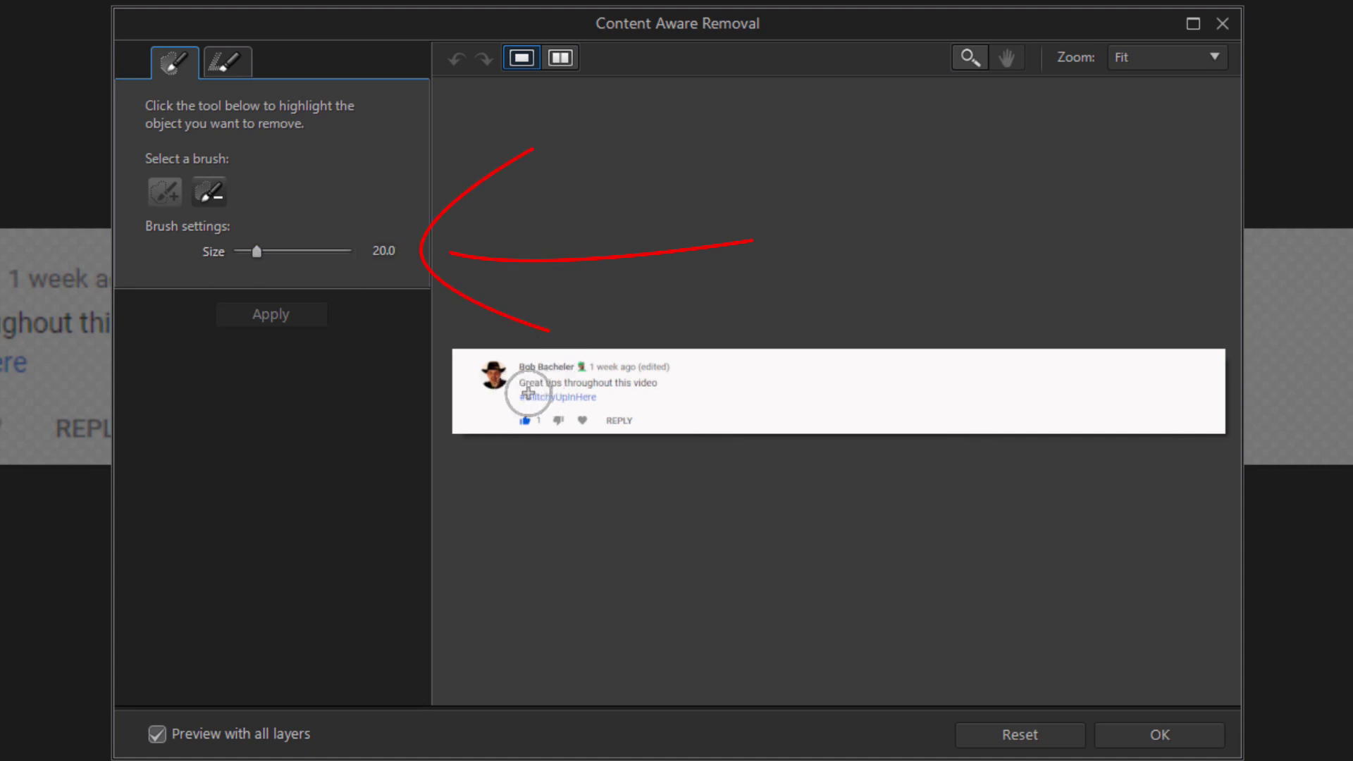
{"action": "left_click_drag", "start_coordinate": [259, 250], "coordinate": [251, 253]}
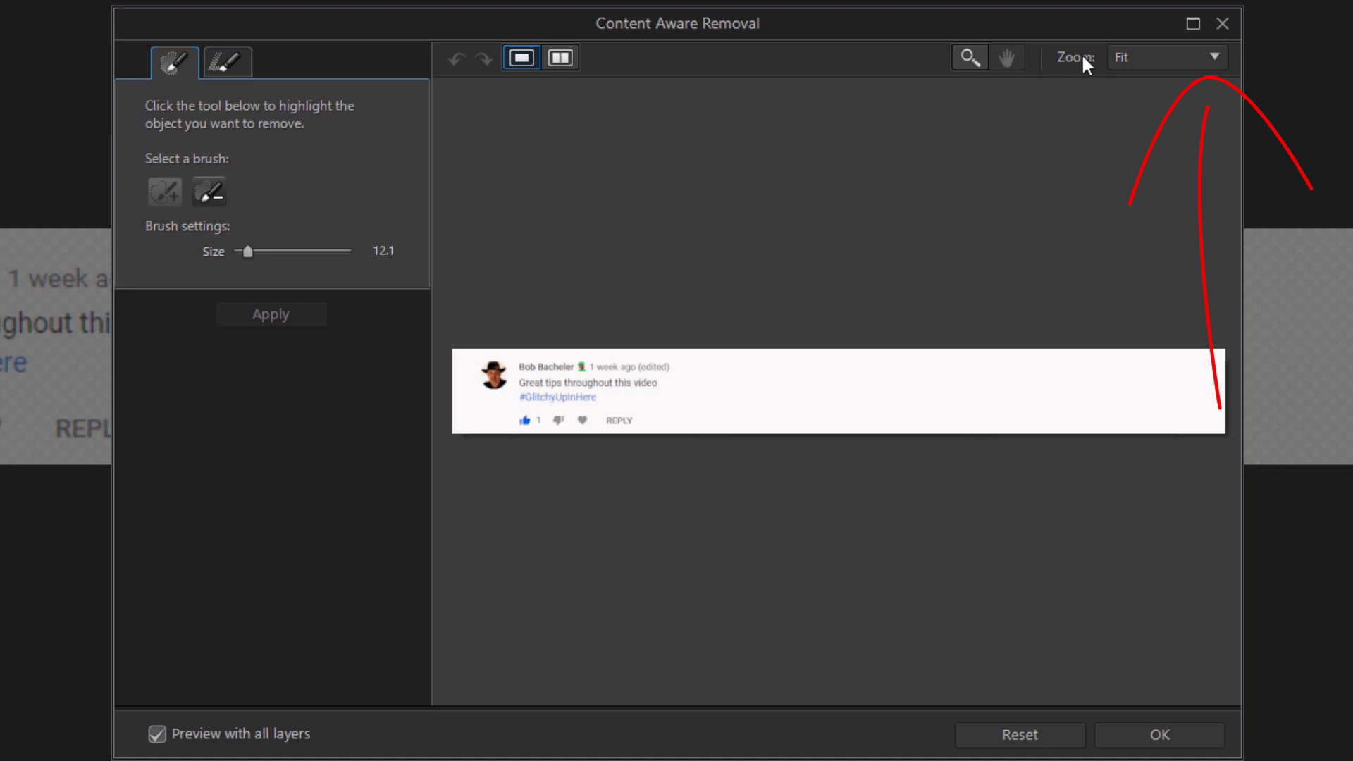
{"action": "left_click", "coordinate": [1191, 56]}
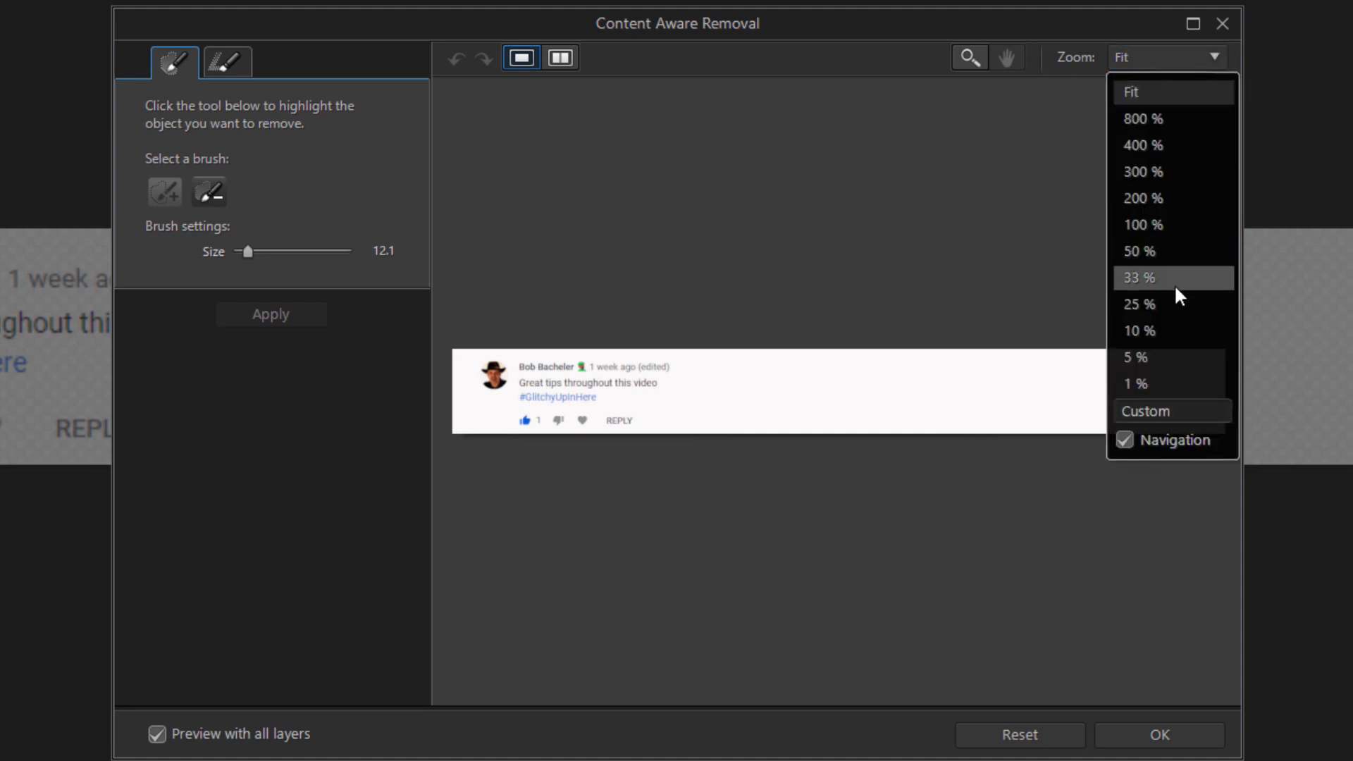
{"action": "left_click", "coordinate": [1165, 198]}
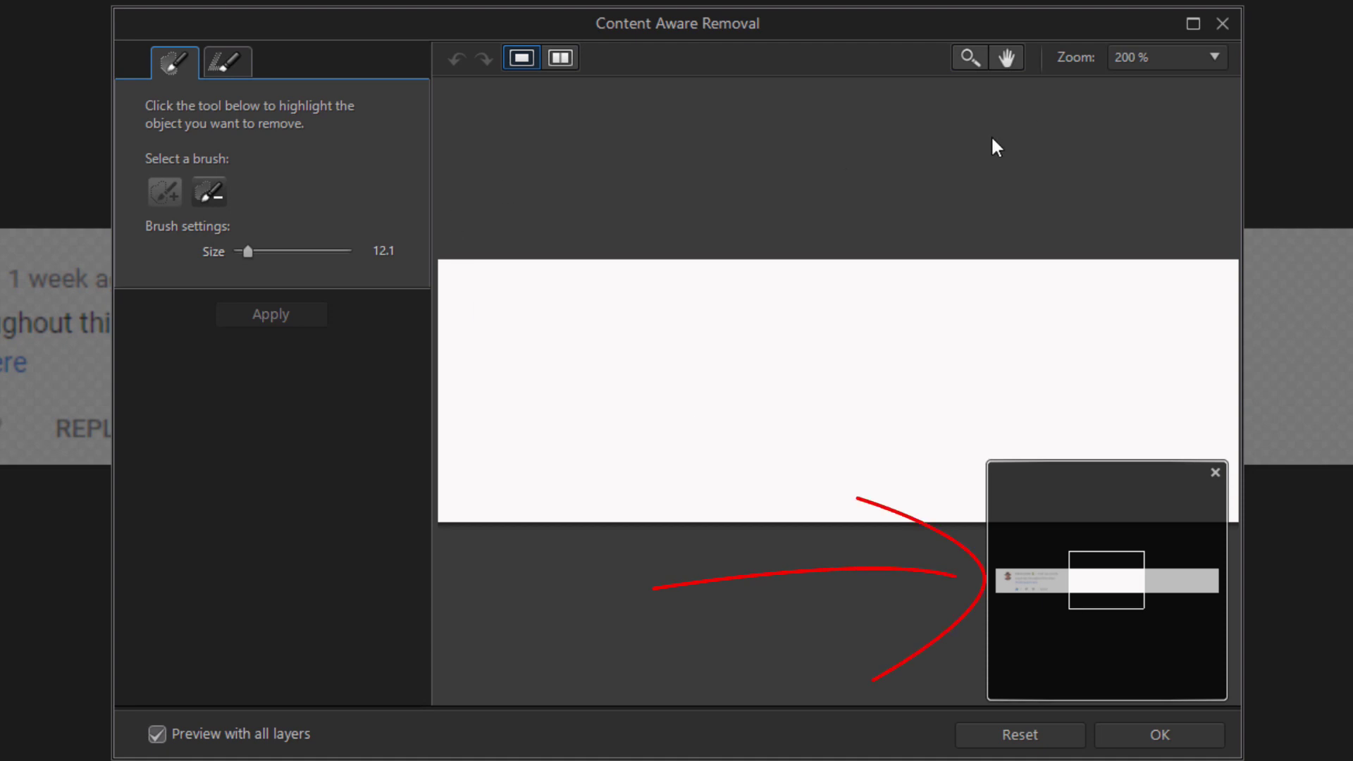
{"action": "left_click_drag", "start_coordinate": [1114, 582], "coordinate": [1029, 589]}
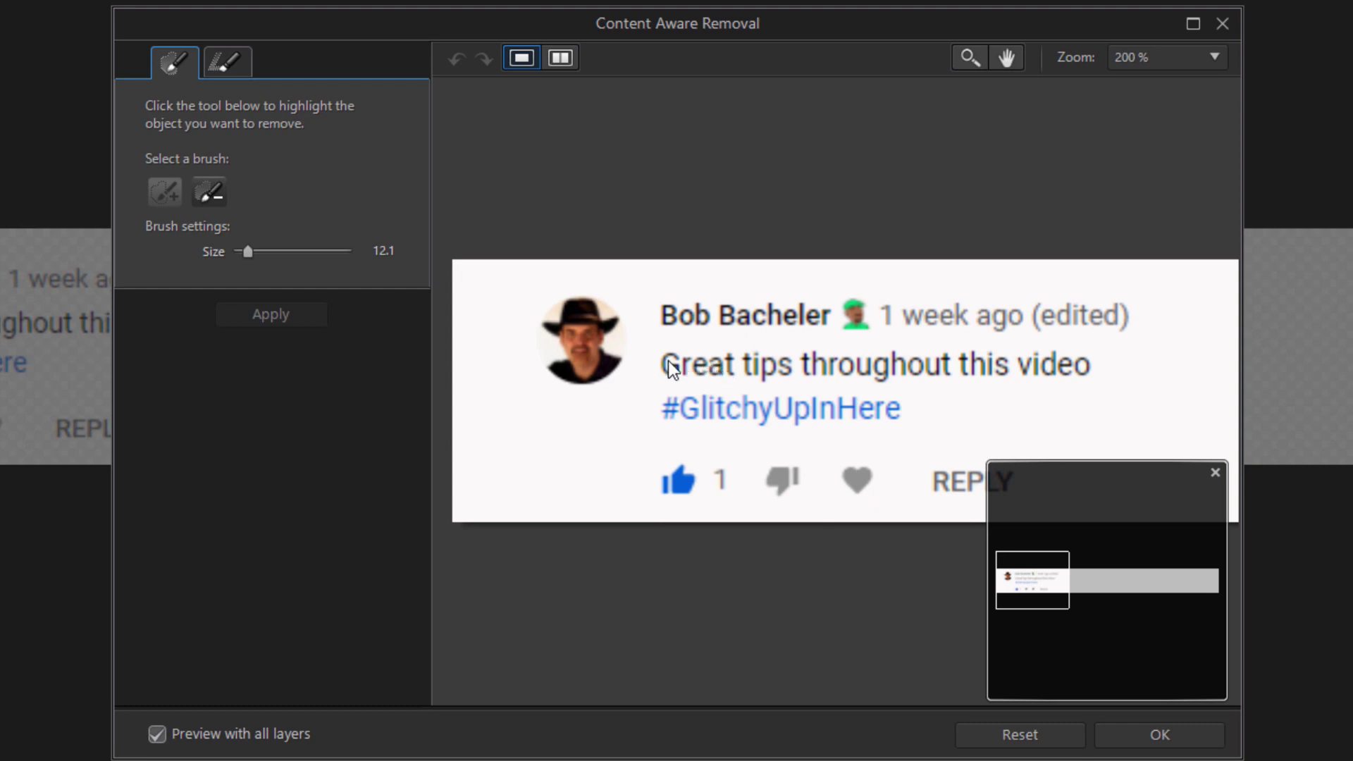
Erase the comment's body text, then the leftover stray "1" mark
{"action": "mouse_move", "coordinate": [668, 361]}
{"action": "left_mouse_down"}
{"action": "mouse_move", "coordinate": [1058, 358]}
{"action": "mouse_move", "coordinate": [1069, 372]}
{"action": "mouse_move", "coordinate": [774, 375]}
{"action": "mouse_move", "coordinate": [669, 407]}
{"action": "mouse_move", "coordinate": [879, 403]}
{"action": "mouse_move", "coordinate": [673, 419]}
{"action": "mouse_move", "coordinate": [892, 415]}
{"action": "mouse_move", "coordinate": [668, 377]}
{"action": "mouse_move", "coordinate": [689, 362]}
{"action": "mouse_move", "coordinate": [872, 373]}
{"action": "left_mouse_up"}
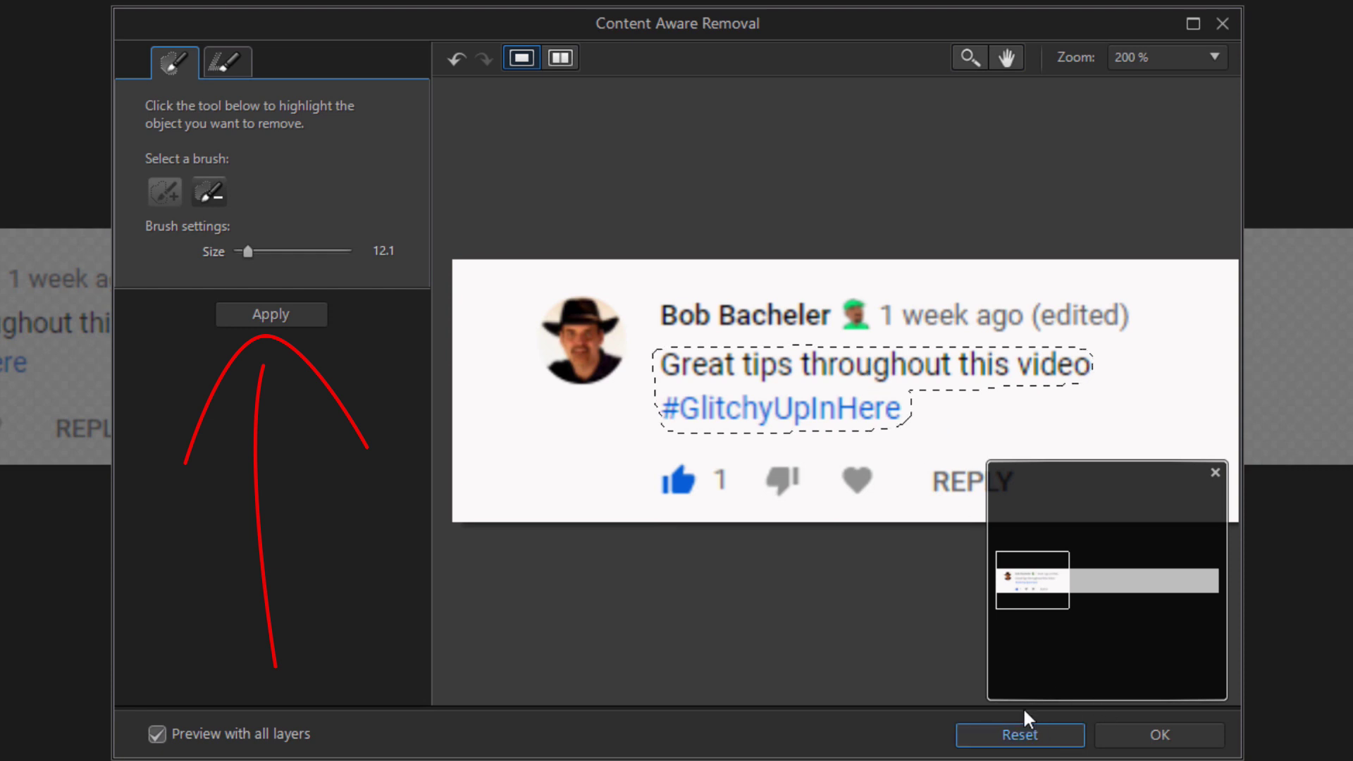
{"action": "left_click", "coordinate": [278, 311]}
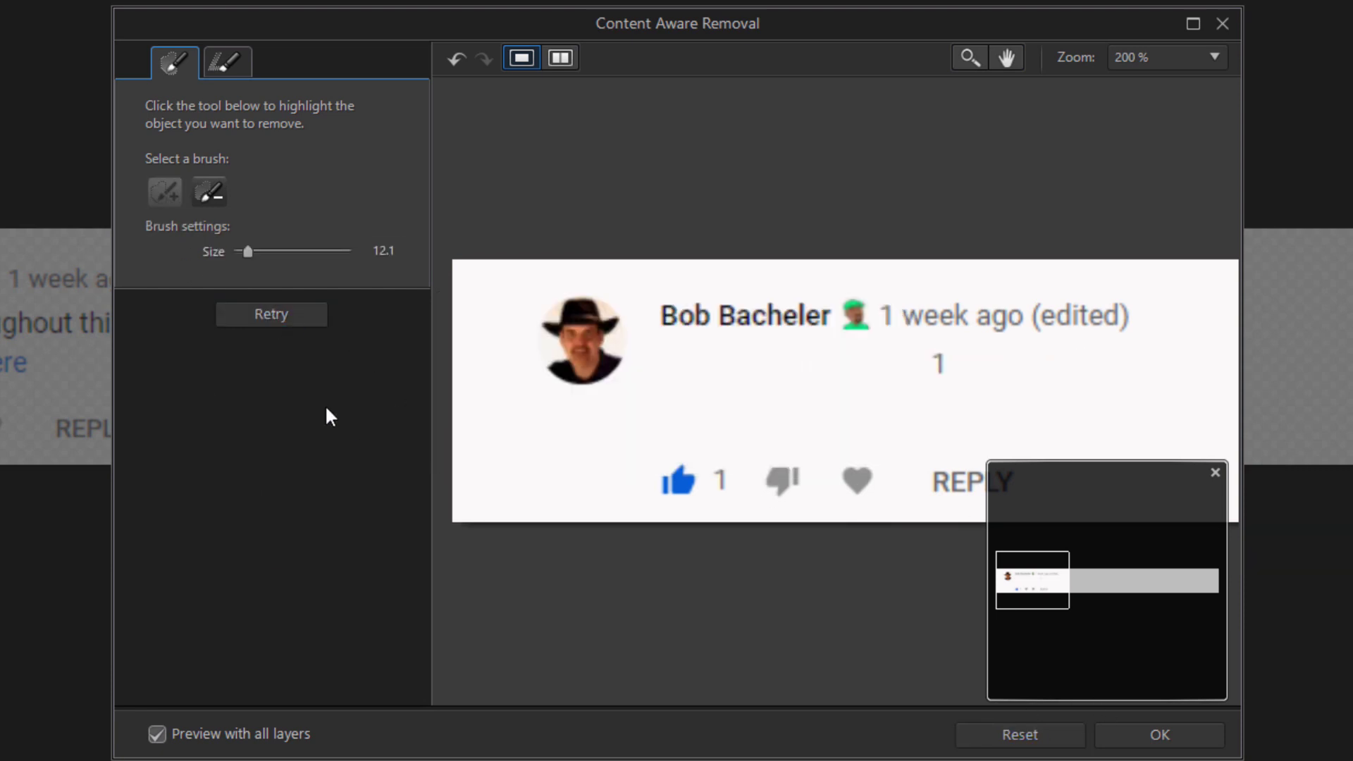
{"action": "left_click", "coordinate": [940, 361]}
{"action": "left_click", "coordinate": [282, 316]}
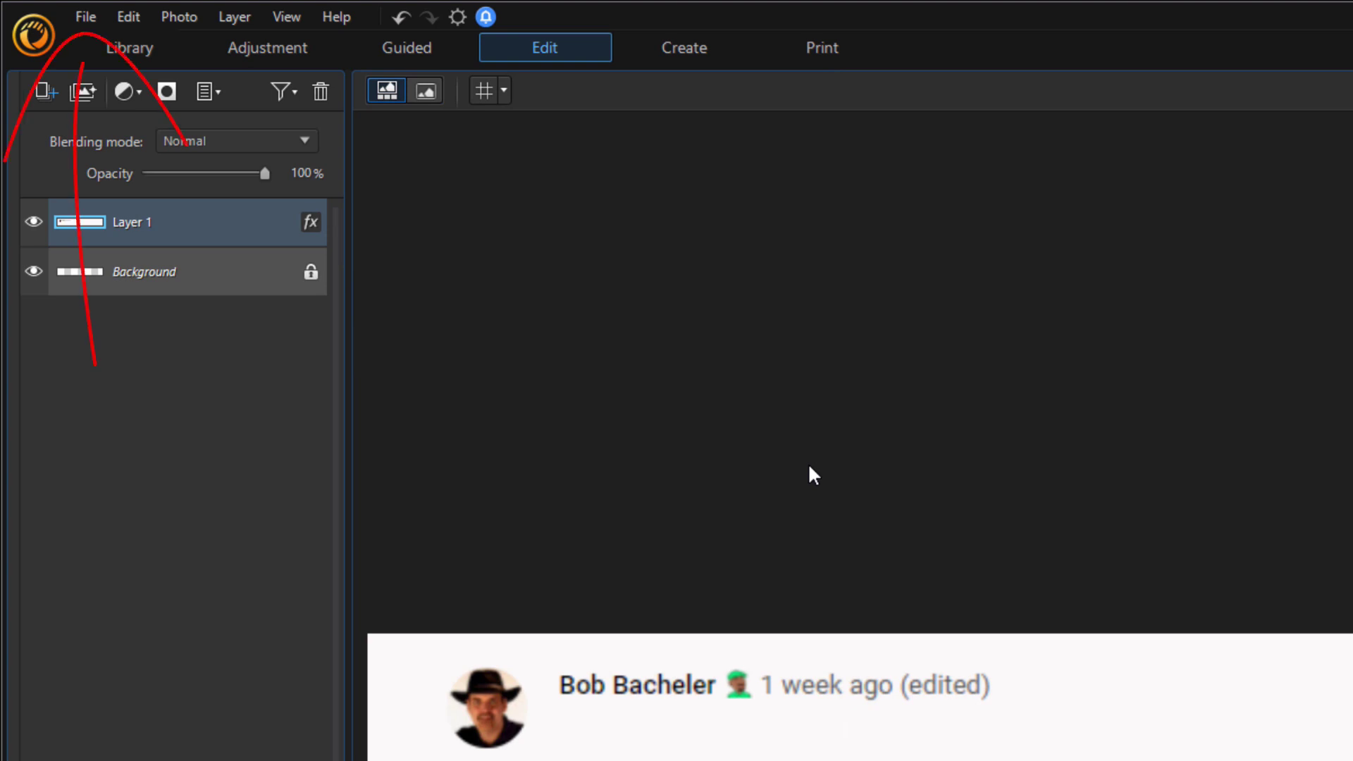
Save the cleaned comment as a new 1094 × 120 PNG photo file
{"action": "left_click", "coordinate": [84, 18]}
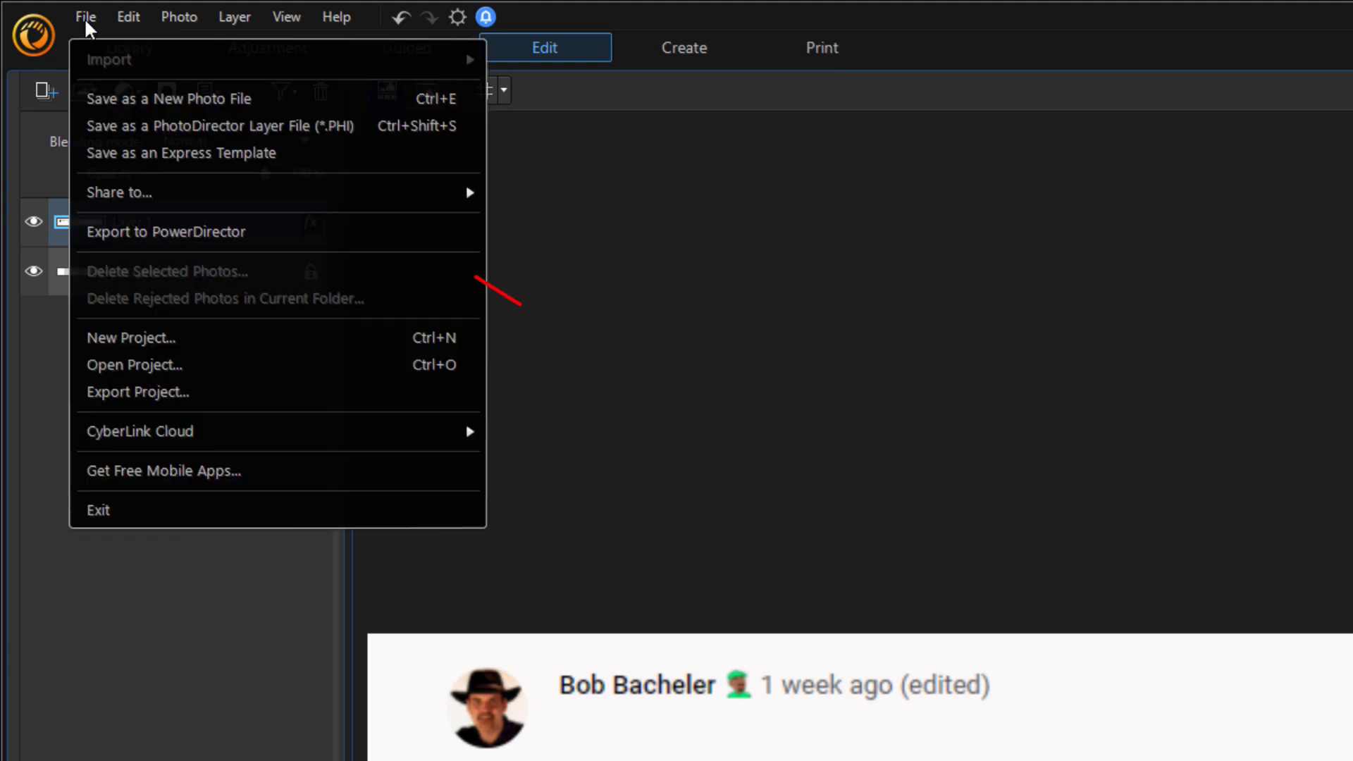
{"action": "left_click", "coordinate": [158, 99]}
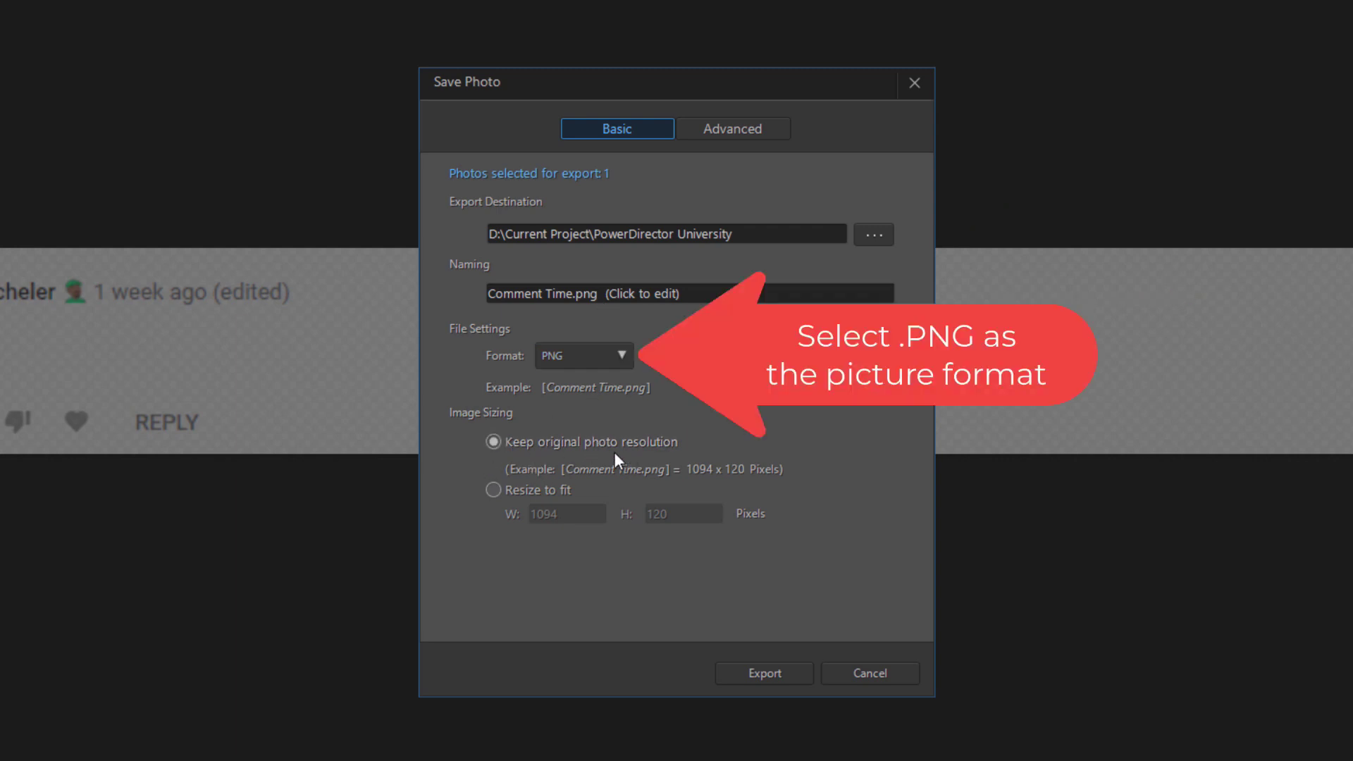
{"action": "left_click", "coordinate": [759, 673]}
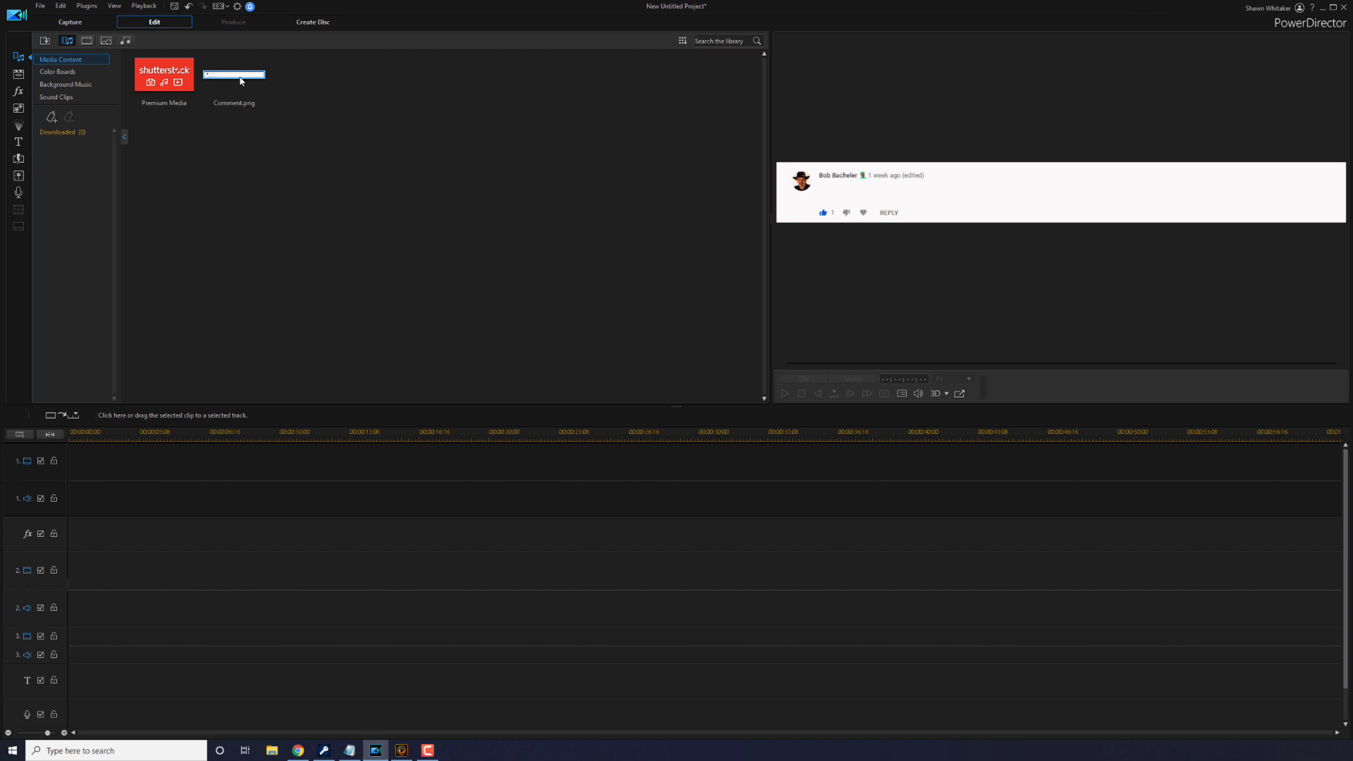
Put Comment.png at the start of video track 1 and make it 40 seconds long
{"action": "left_click_drag", "start_coordinate": [238, 82], "coordinate": [50, 474]}
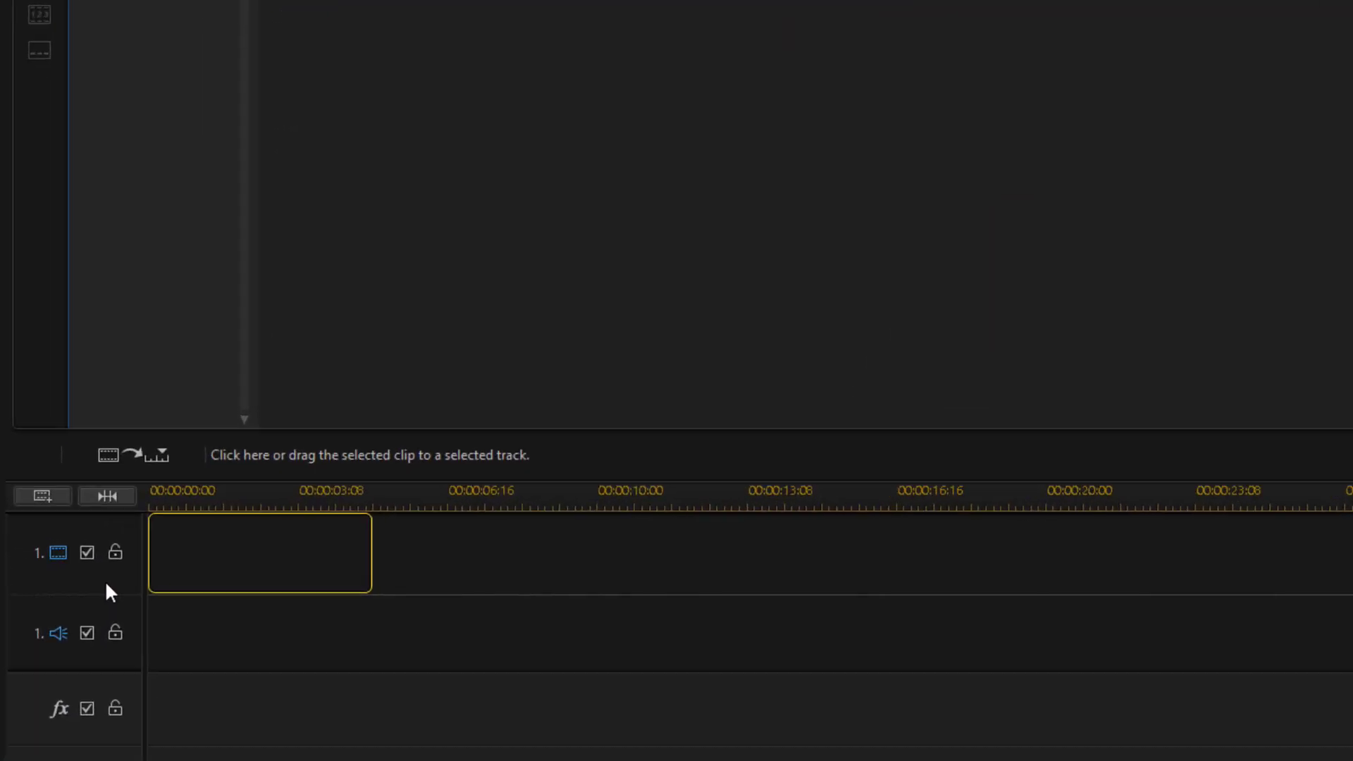
{"action": "left_click_drag", "start_coordinate": [106, 584], "coordinate": [266, 583]}
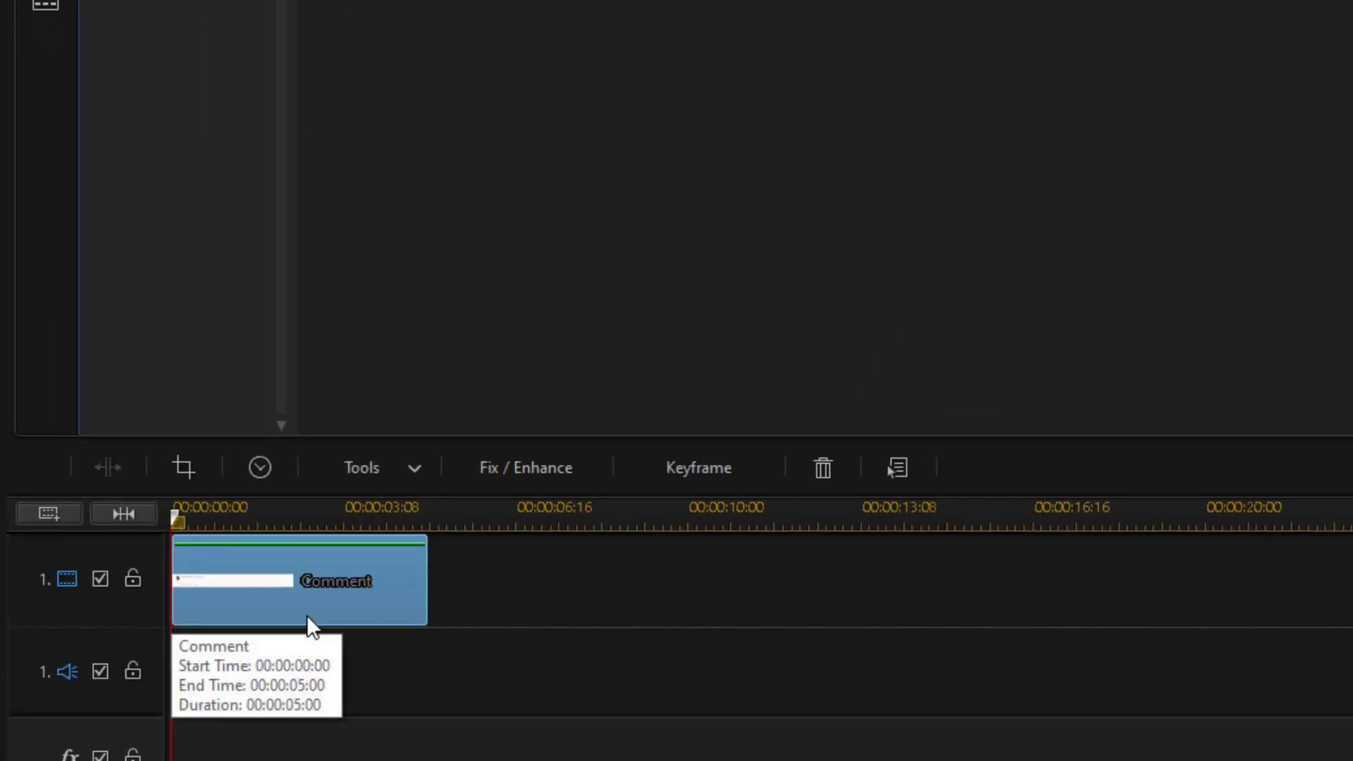
{"action": "left_click", "coordinate": [259, 468]}
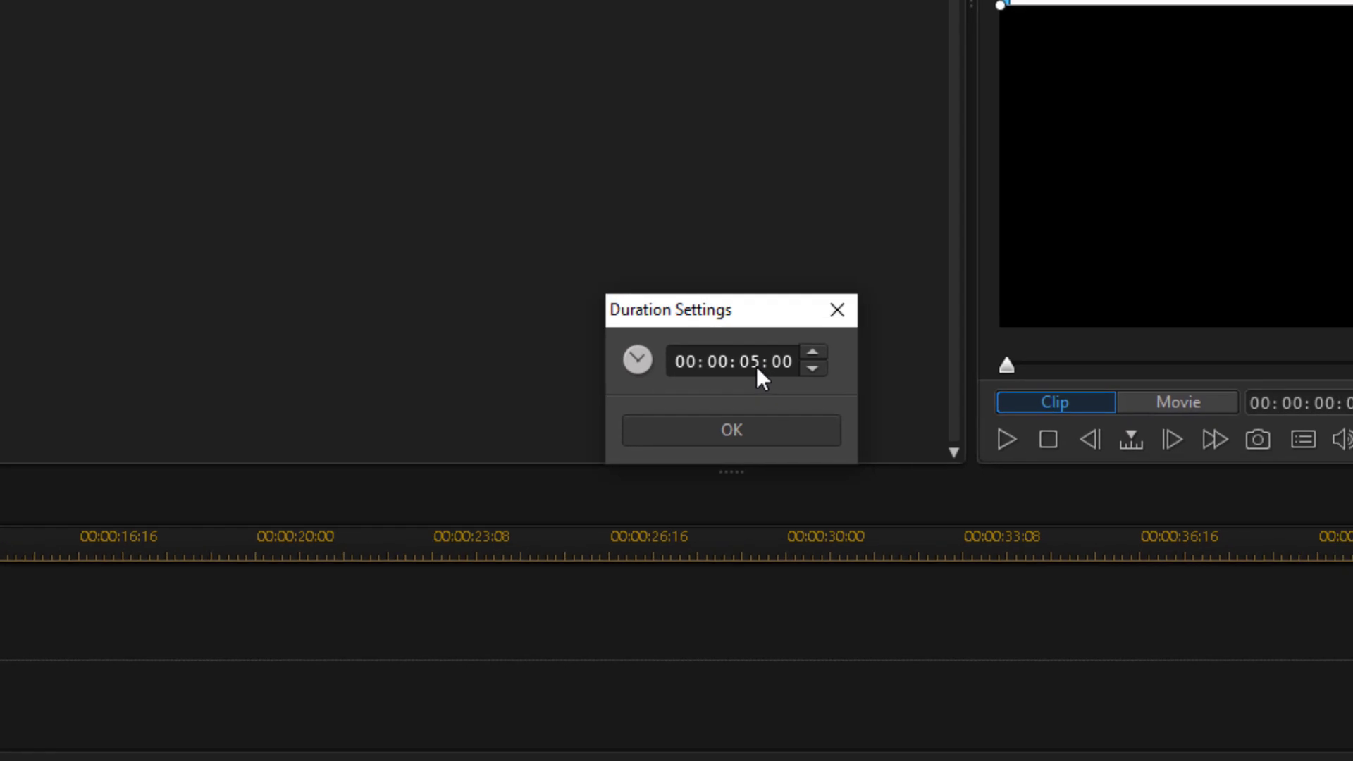
{"action": "left_click", "coordinate": [743, 363]}
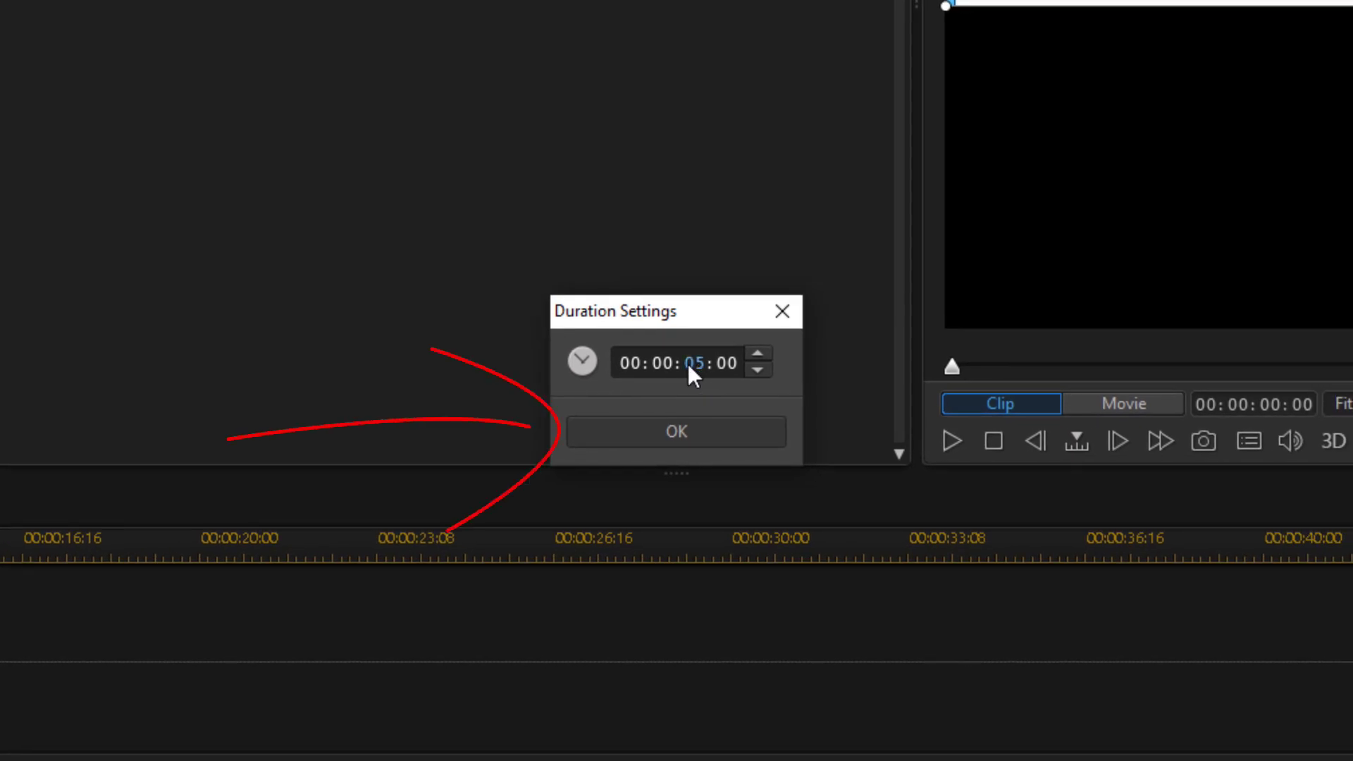
{"action": "type", "text": "40"}
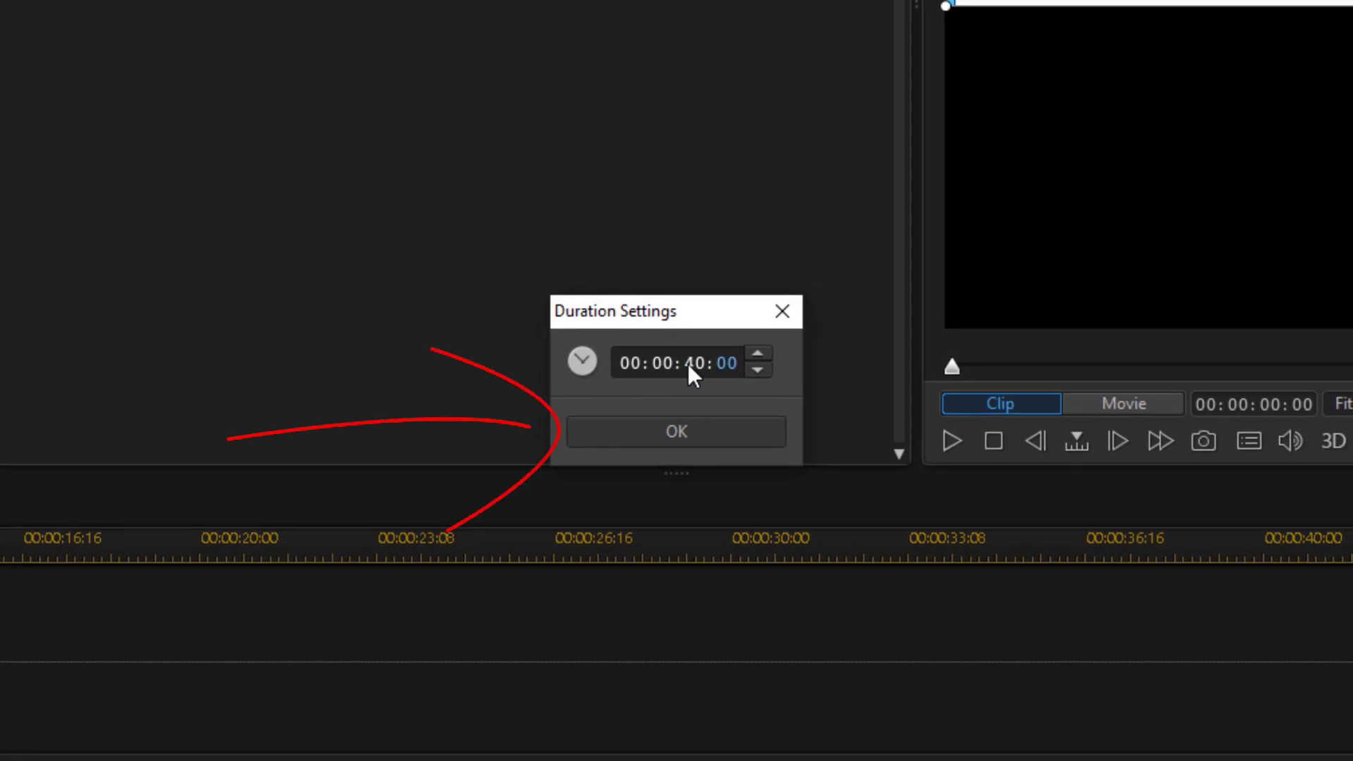
{"action": "left_click", "coordinate": [688, 434]}
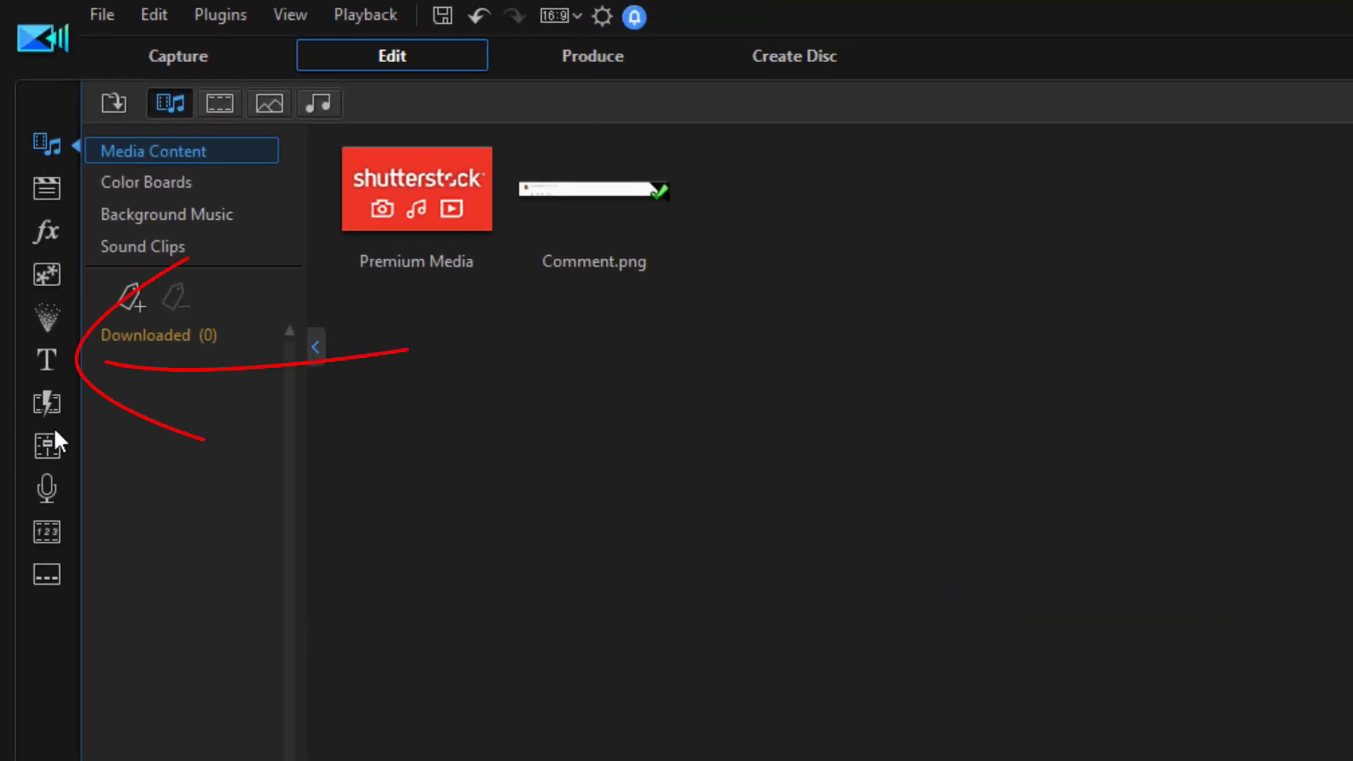
Place the Default My Title template on track 2 starting at 5 seconds
{"action": "left_click", "coordinate": [45, 358]}
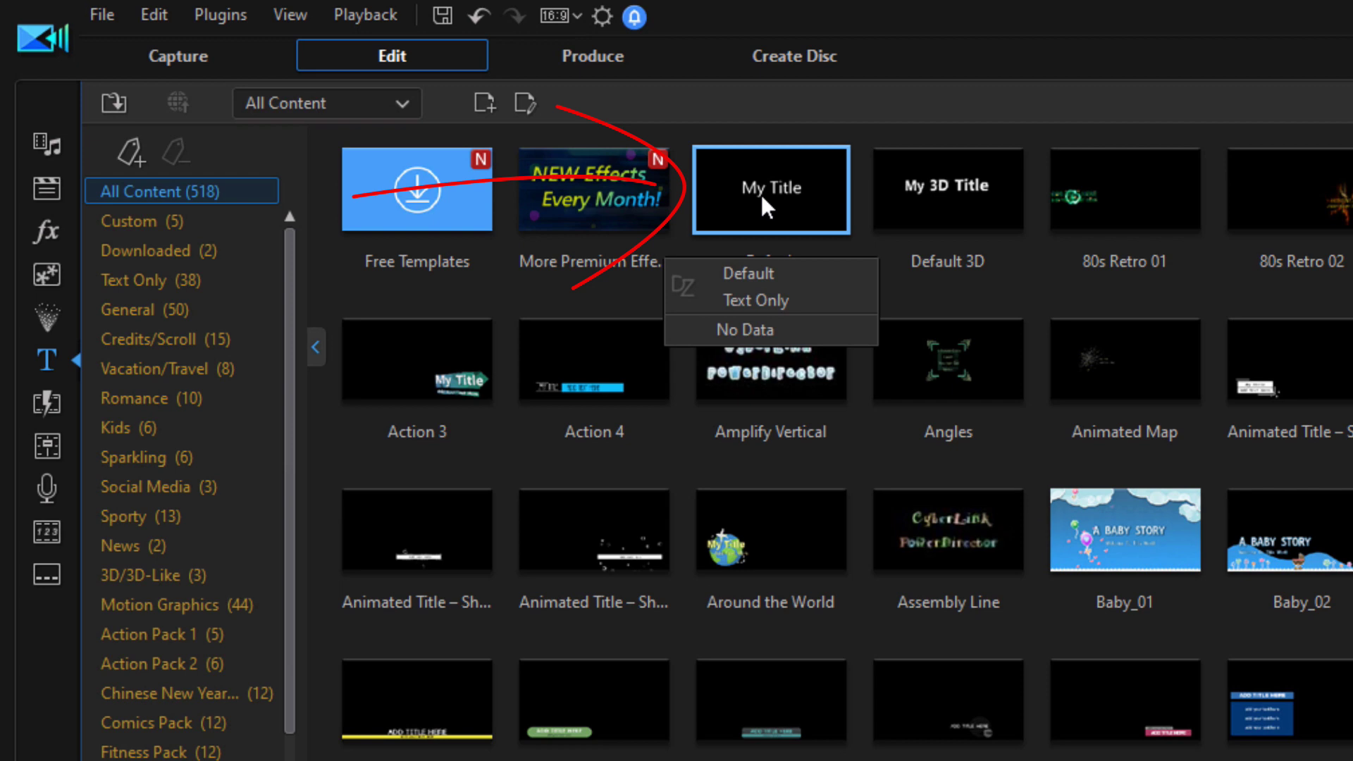
{"action": "left_click_drag", "start_coordinate": [761, 195], "coordinate": [515, 760]}
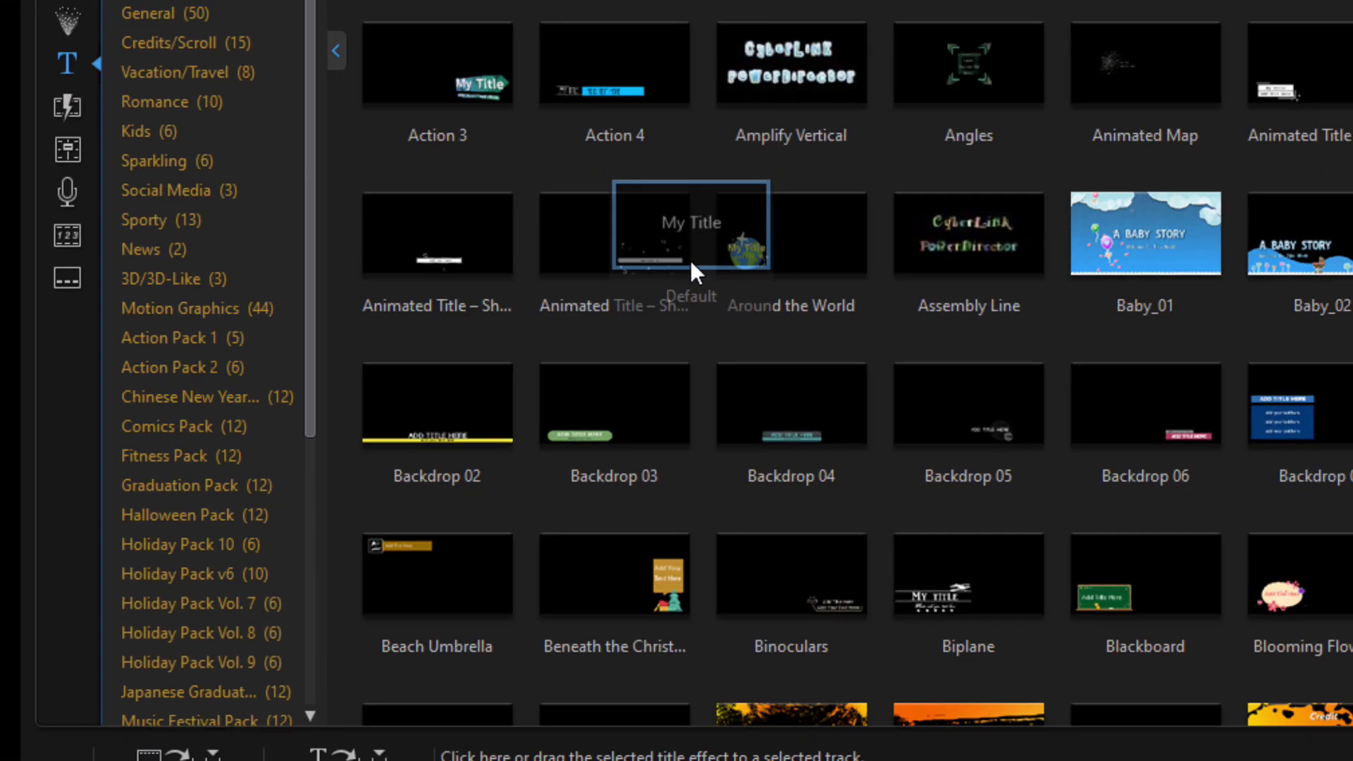
{"action": "left_click_drag", "start_coordinate": [569, 518], "coordinate": [497, 661]}
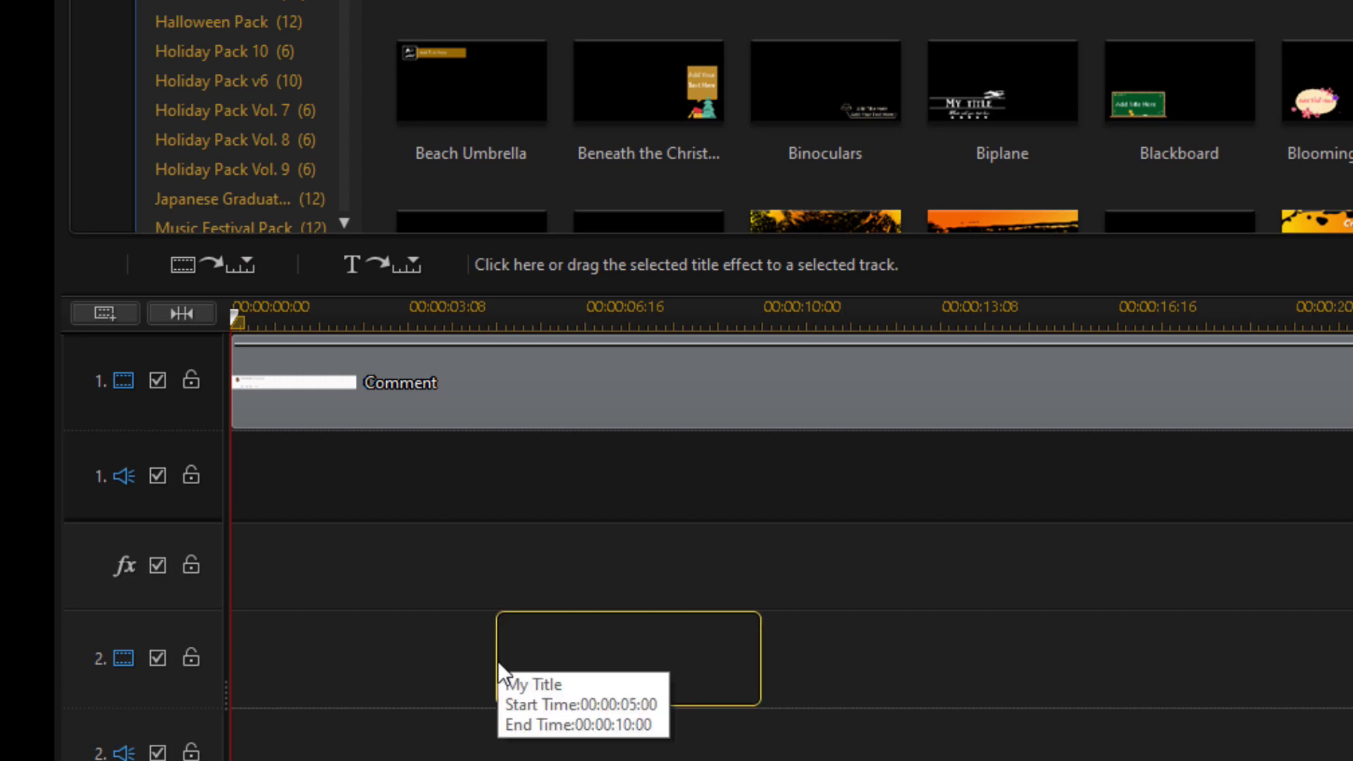
{"action": "left_click_drag", "start_coordinate": [497, 661], "coordinate": [498, 661]}
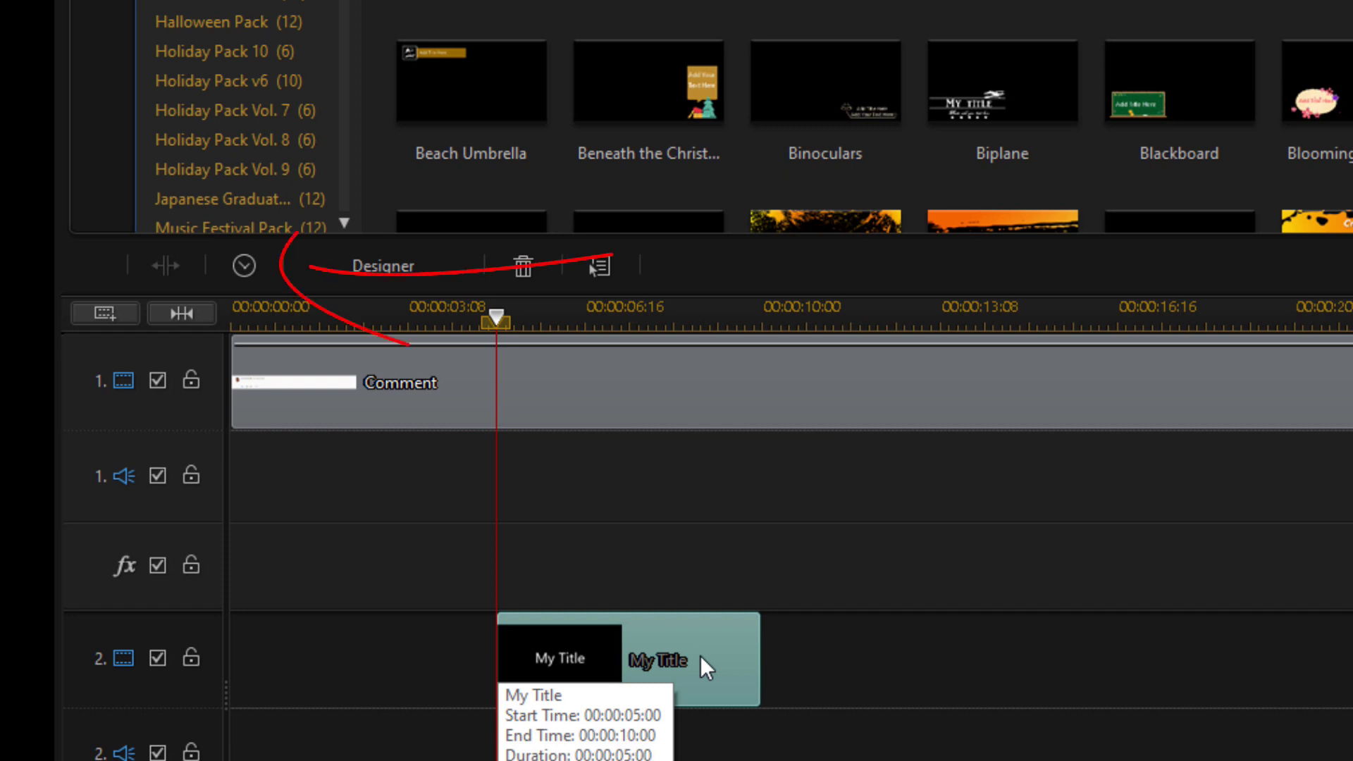
Set the My Title clip's duration to 20 seconds
{"action": "left_click", "coordinate": [242, 265]}
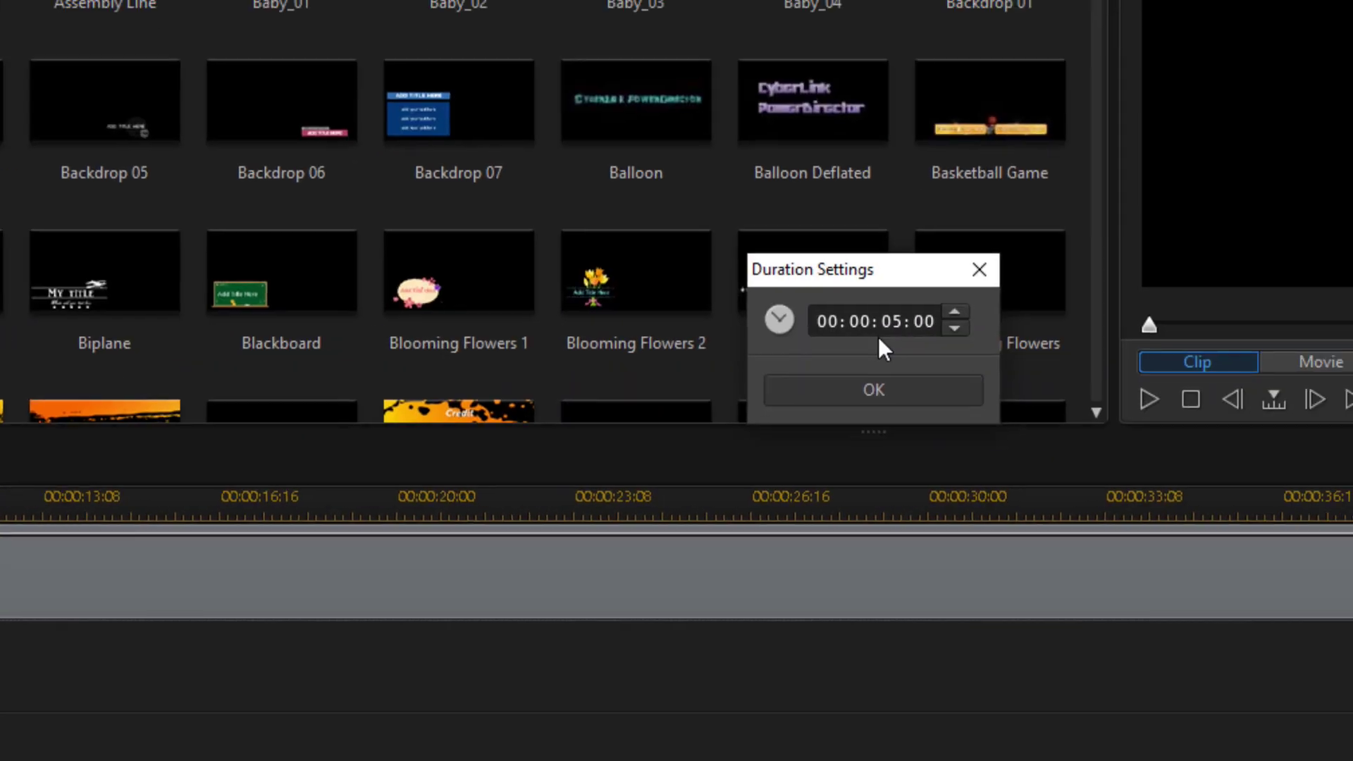
{"action": "left_click", "coordinate": [886, 316]}
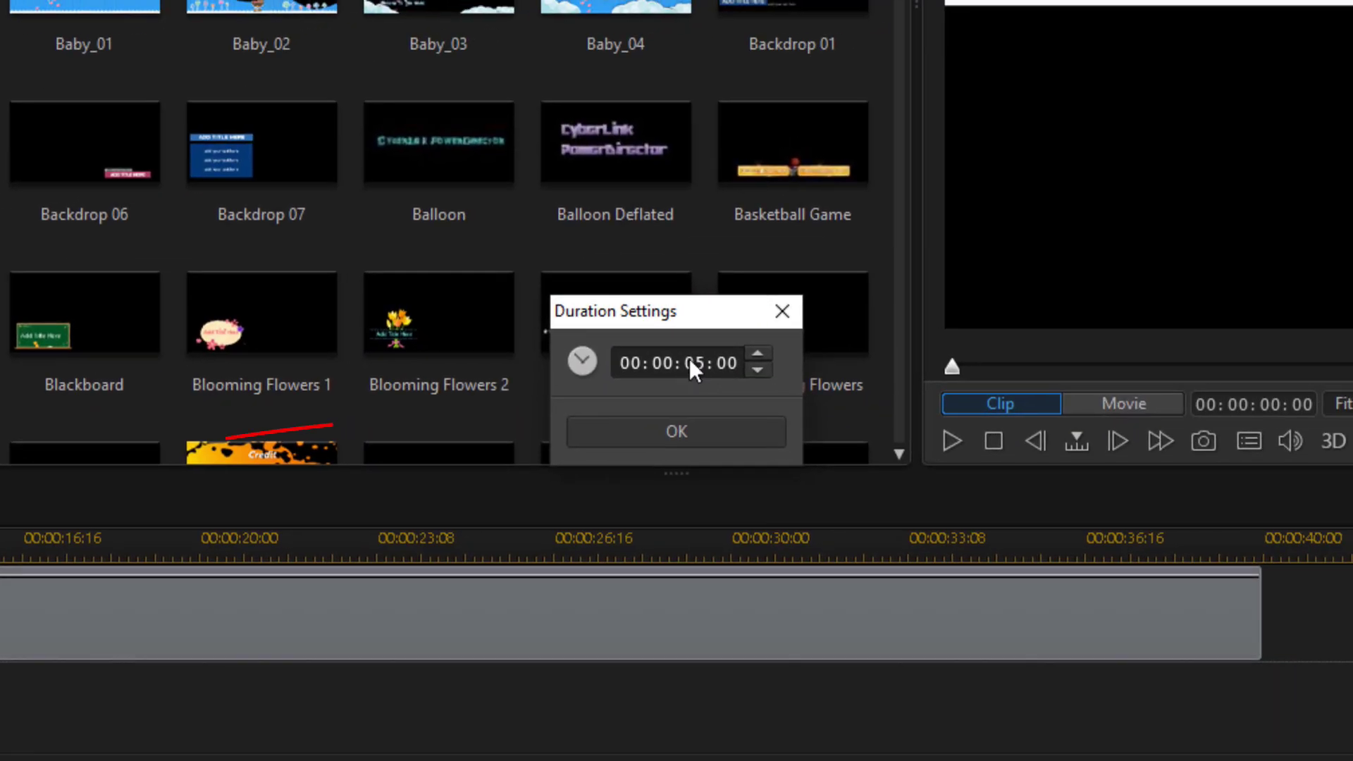
{"action": "type", "text": "20"}
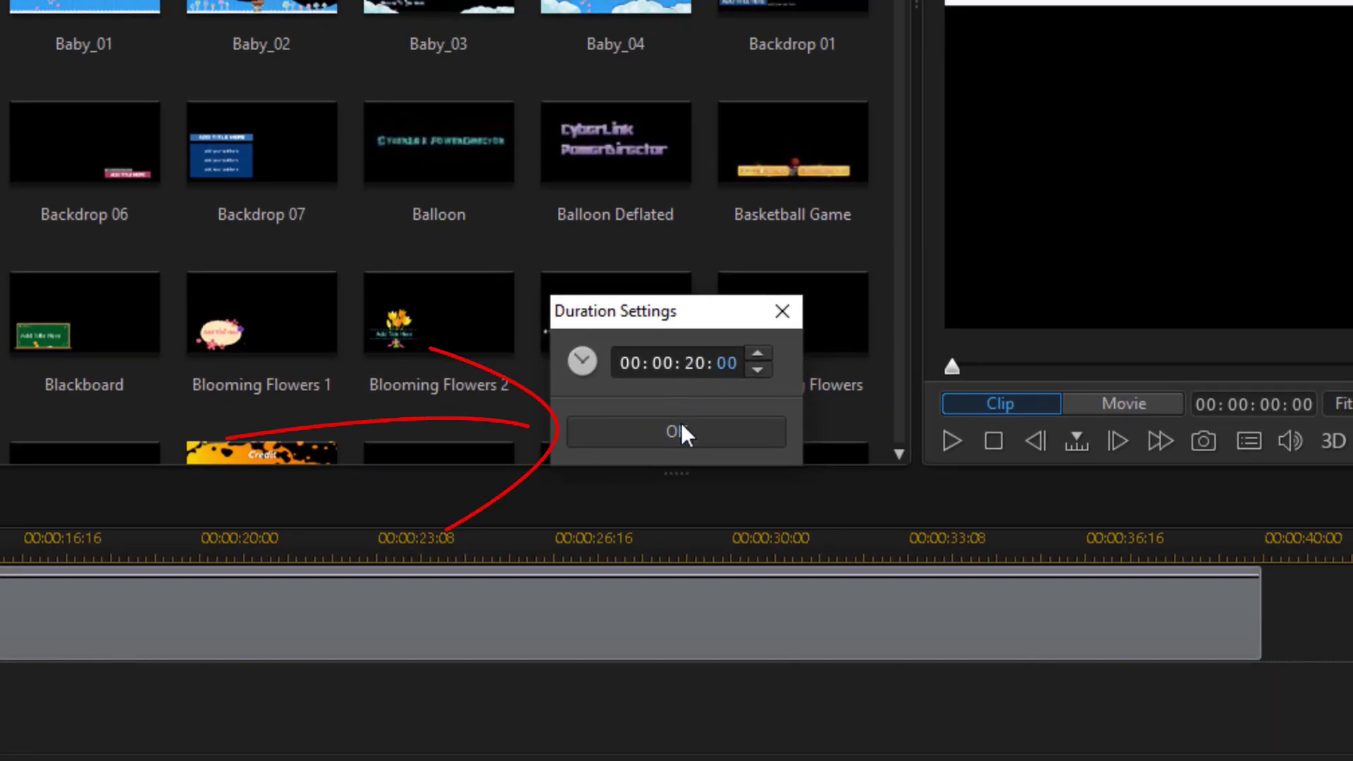
{"action": "left_click", "coordinate": [680, 433]}
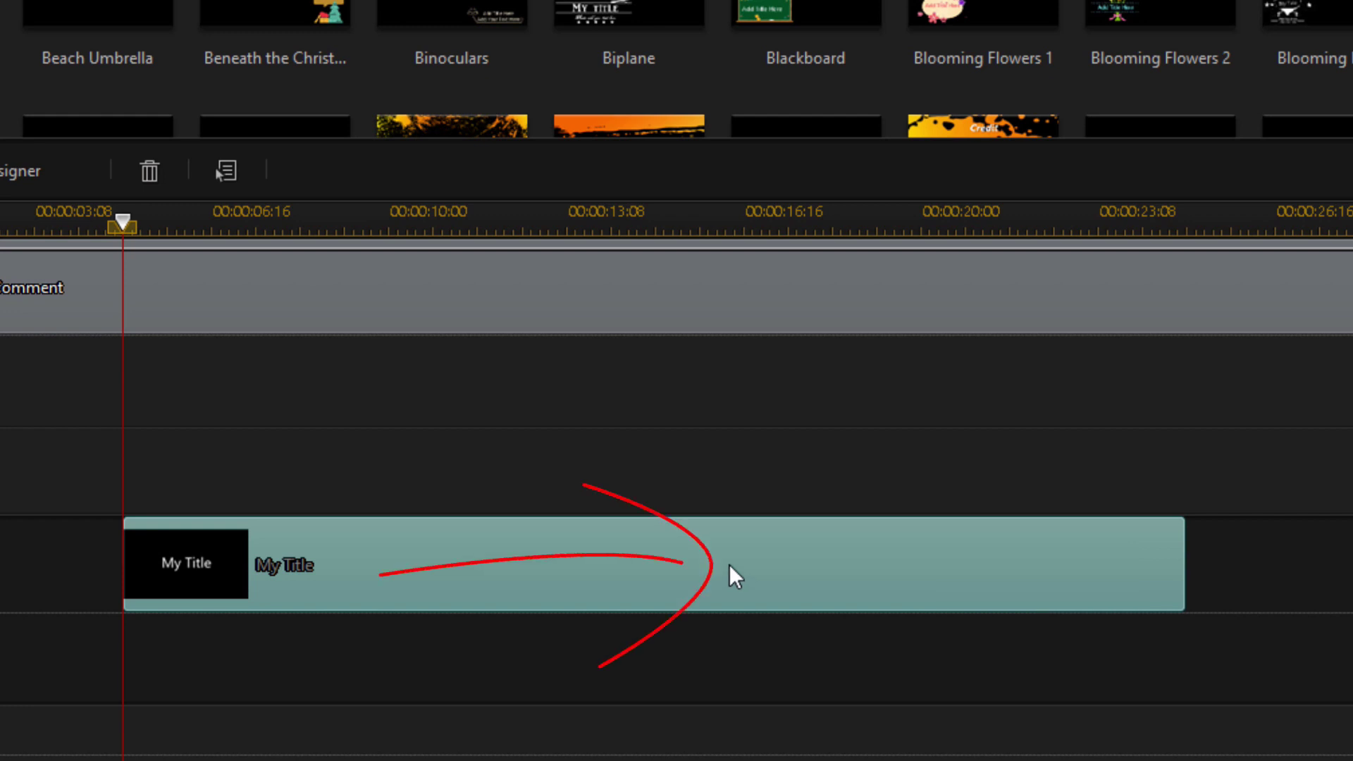
In Title Designer, replace the placeholder with the pasted "This cool effect allows you…" sentence
{"action": "double_click", "coordinate": [729, 565]}
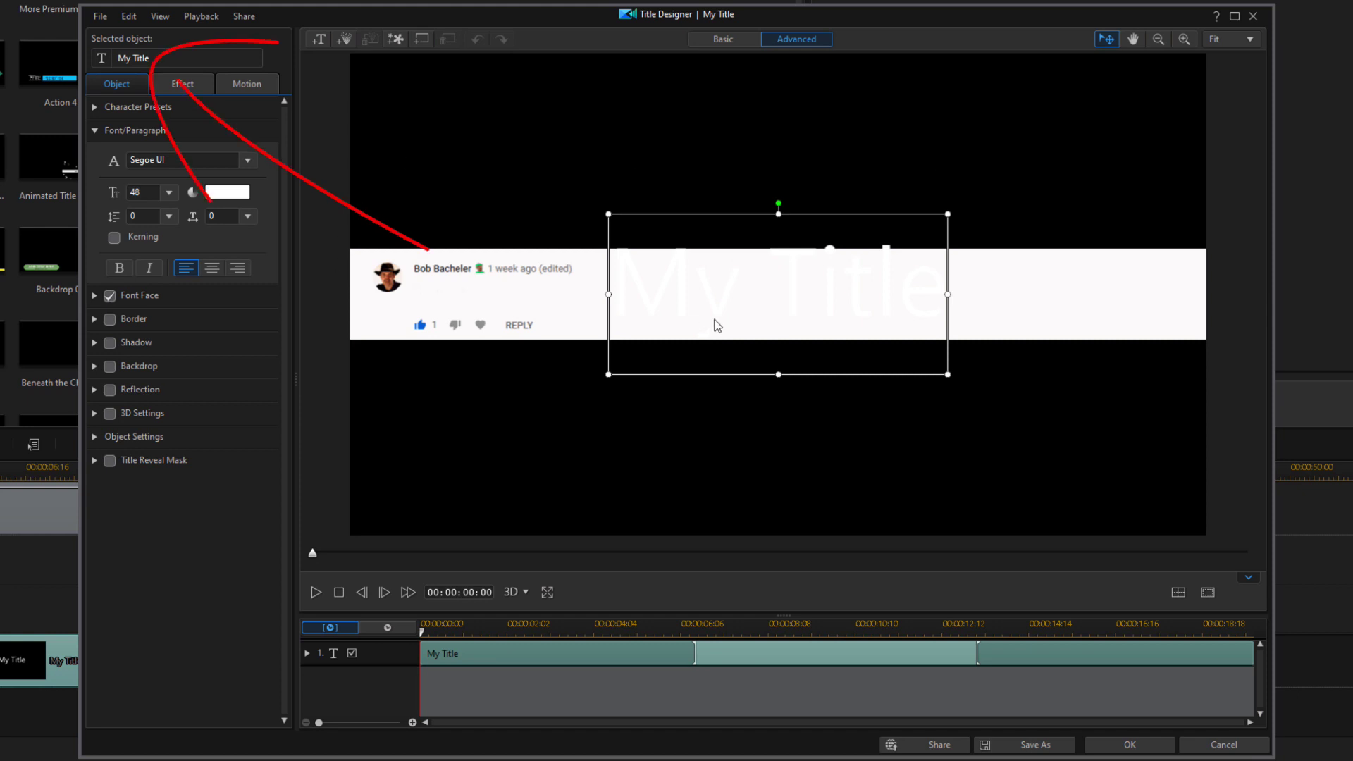
{"action": "left_click", "coordinate": [165, 62]}
{"action": "key", "text": "ctrl+a"}
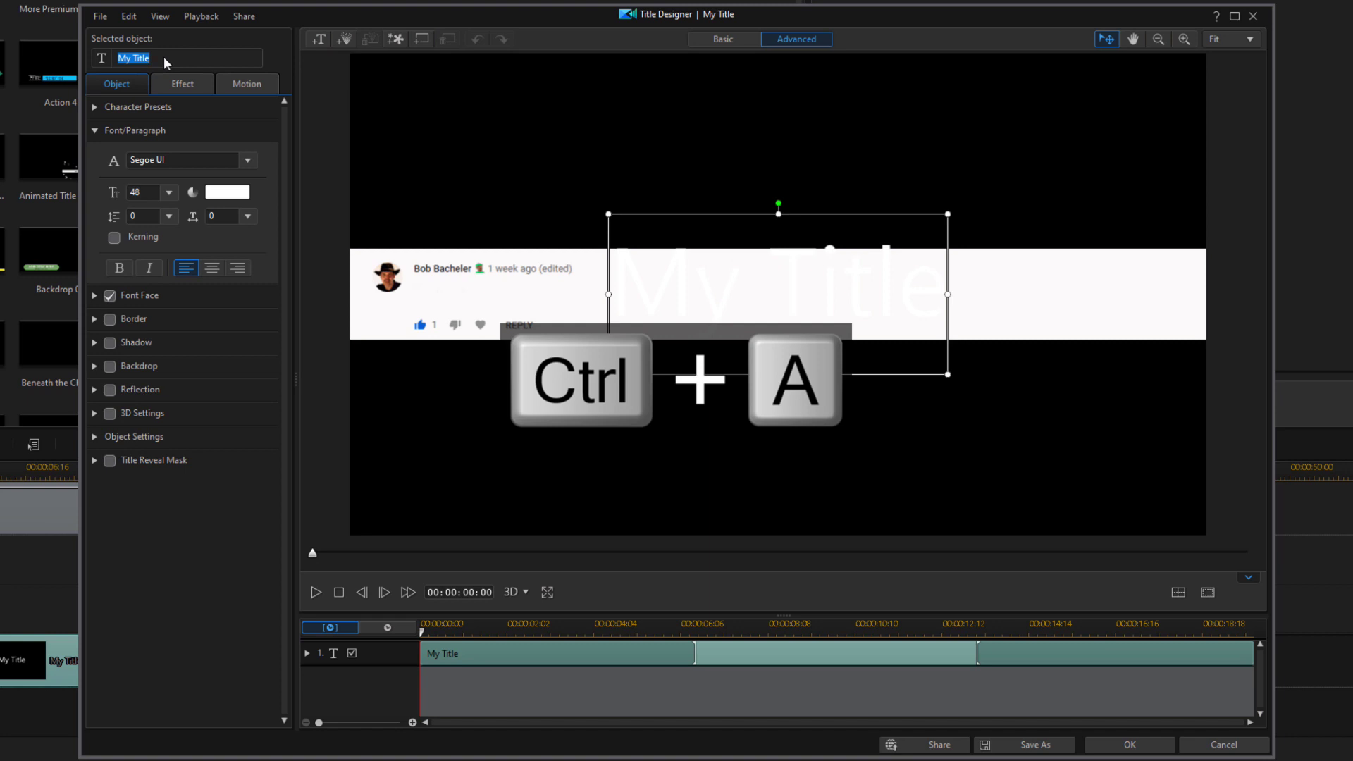
{"action": "type", "text": "This cool effect allows you to create words that appear on the screen as you're speaking."}
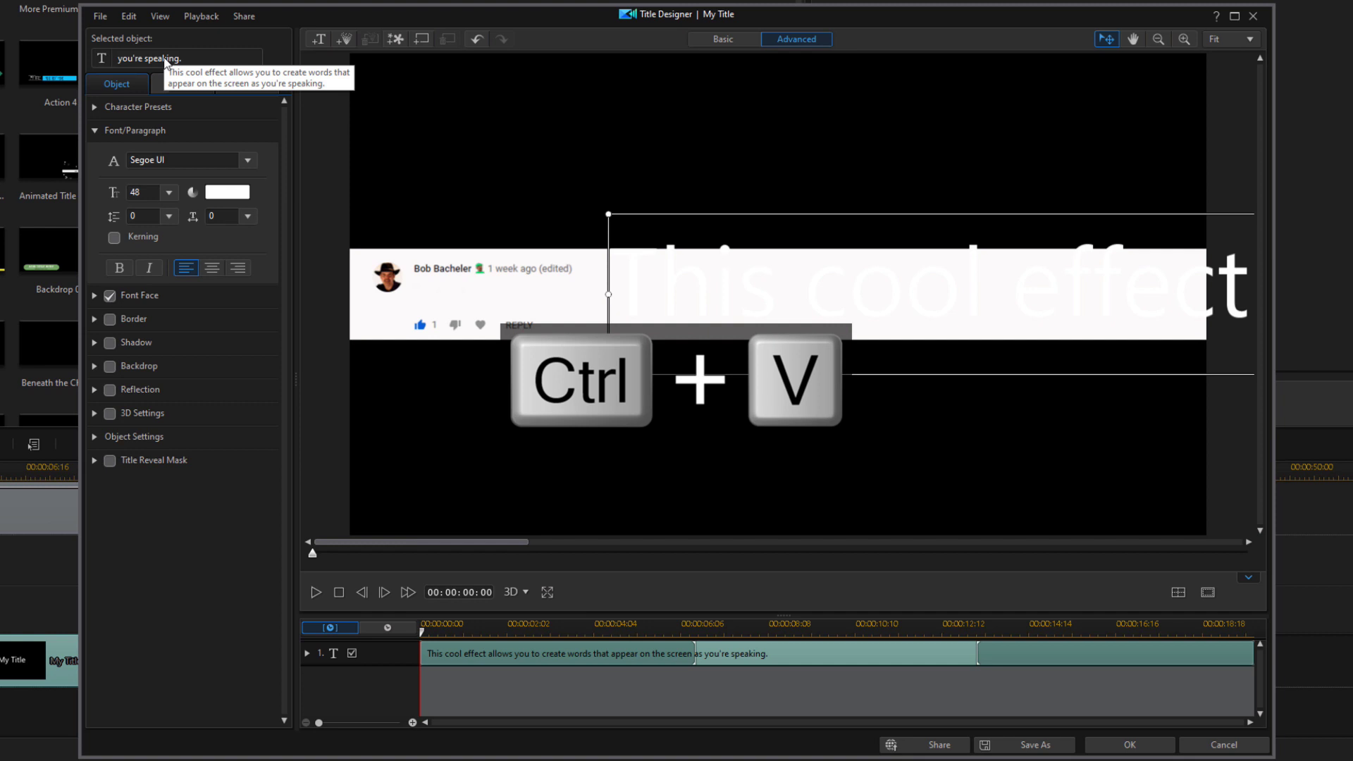
{"action": "double_click", "coordinate": [627, 272]}
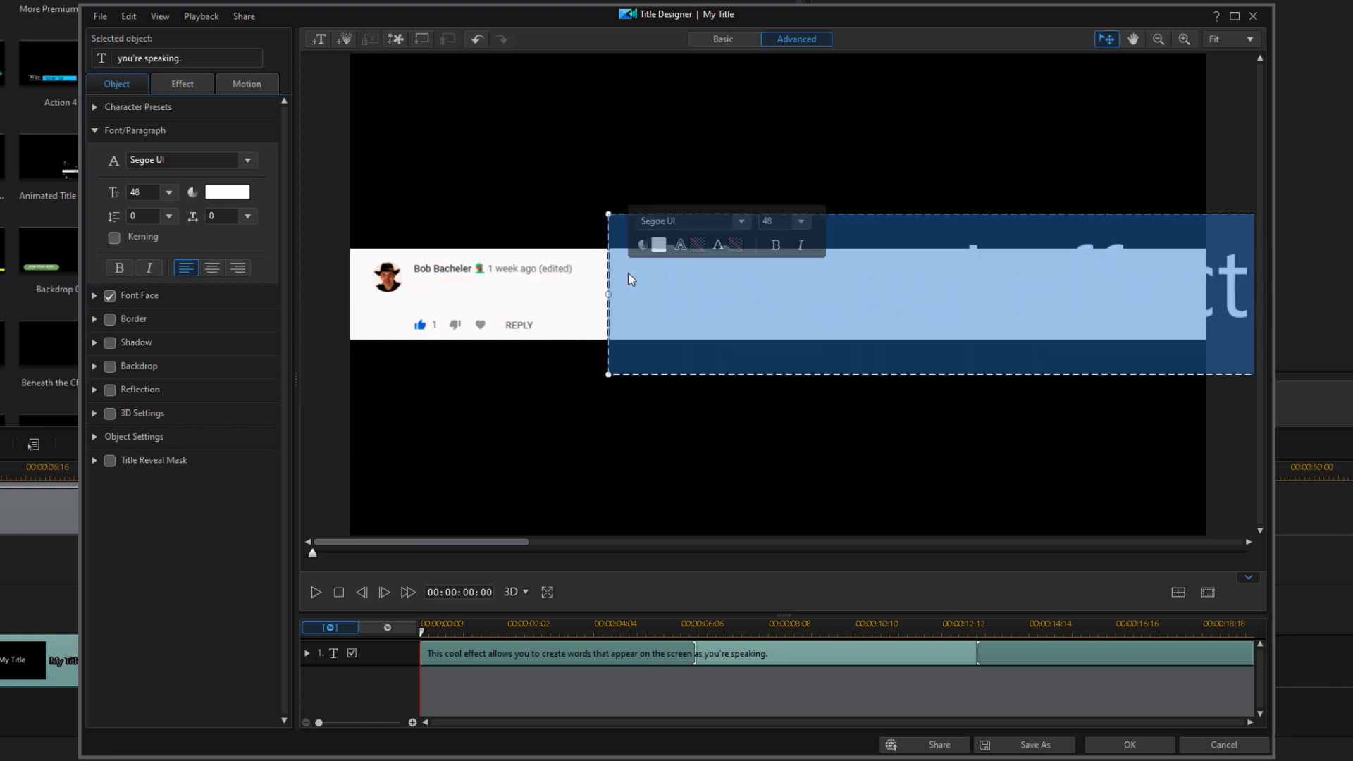
Shrink the title text to font size 6 and move it onto the comment card
{"action": "left_click", "coordinate": [168, 194]}
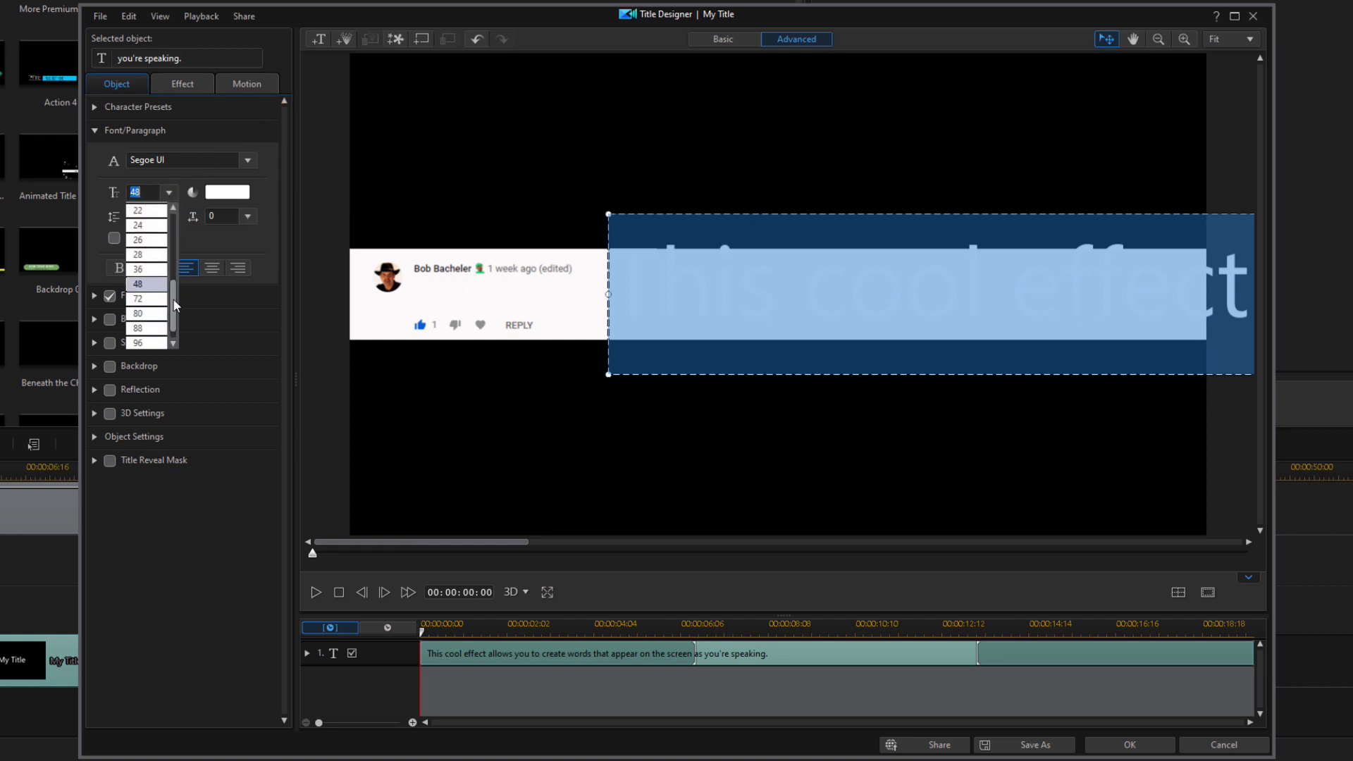
{"action": "left_click_drag", "start_coordinate": [175, 304], "coordinate": [164, 235]}
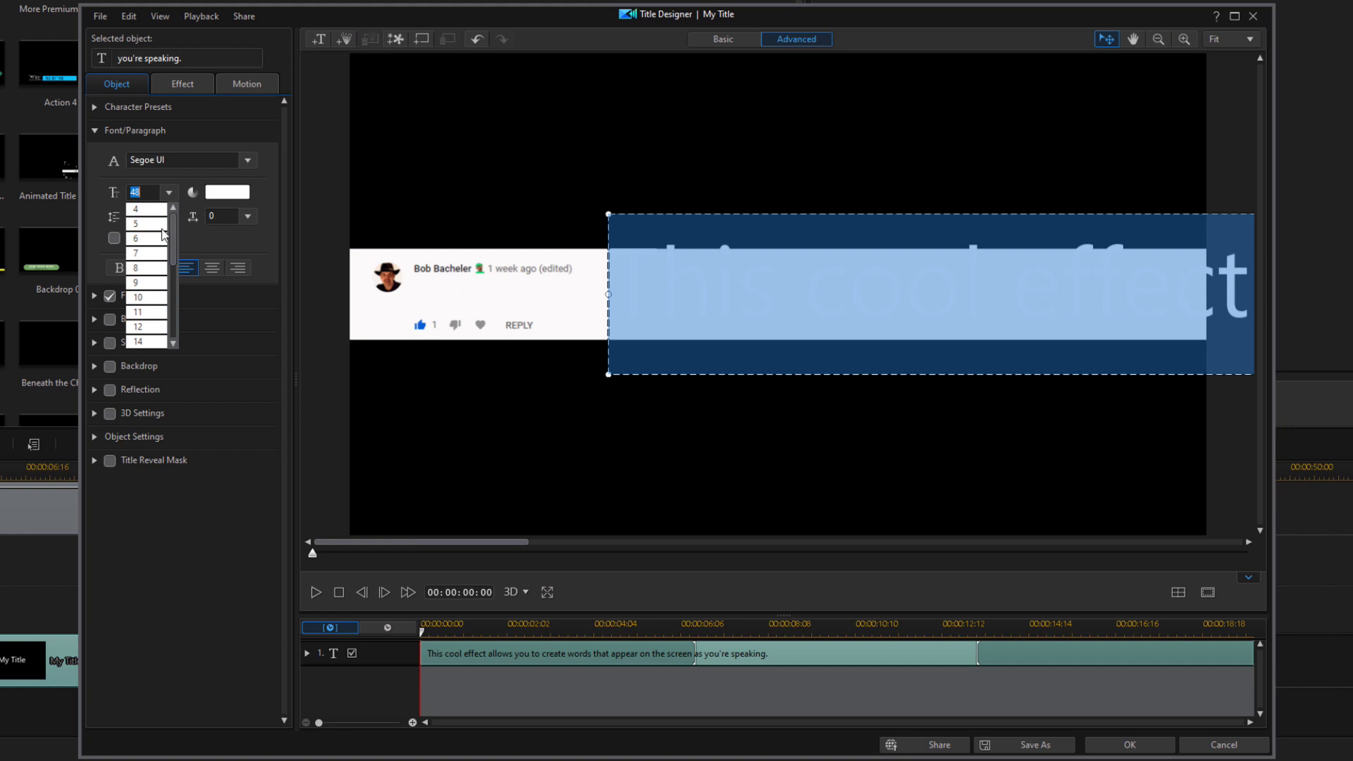
{"action": "left_click", "coordinate": [163, 238]}
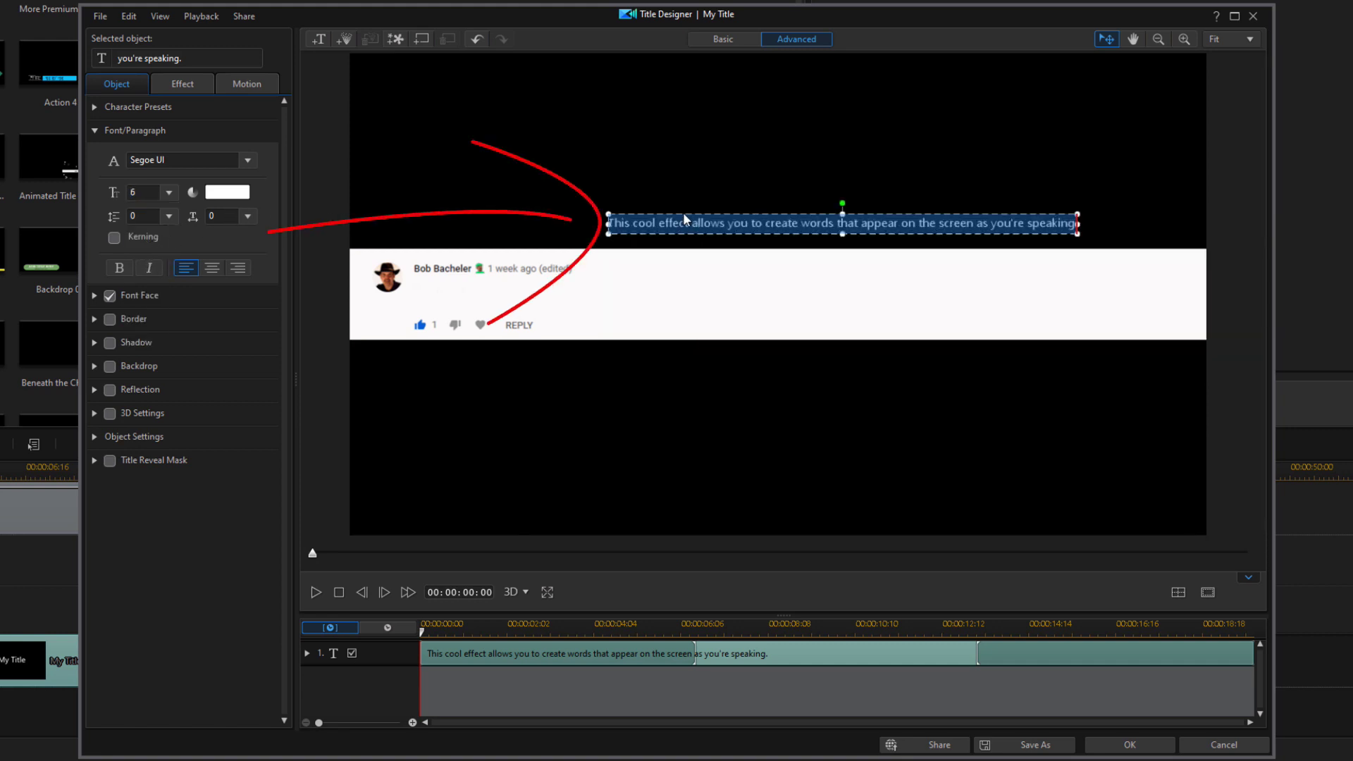
{"action": "mouse_move", "coordinate": [683, 213]}
{"action": "left_mouse_down"}
{"action": "mouse_move", "coordinate": [544, 273]}
{"action": "mouse_move", "coordinate": [489, 281]}
{"action": "left_mouse_up"}
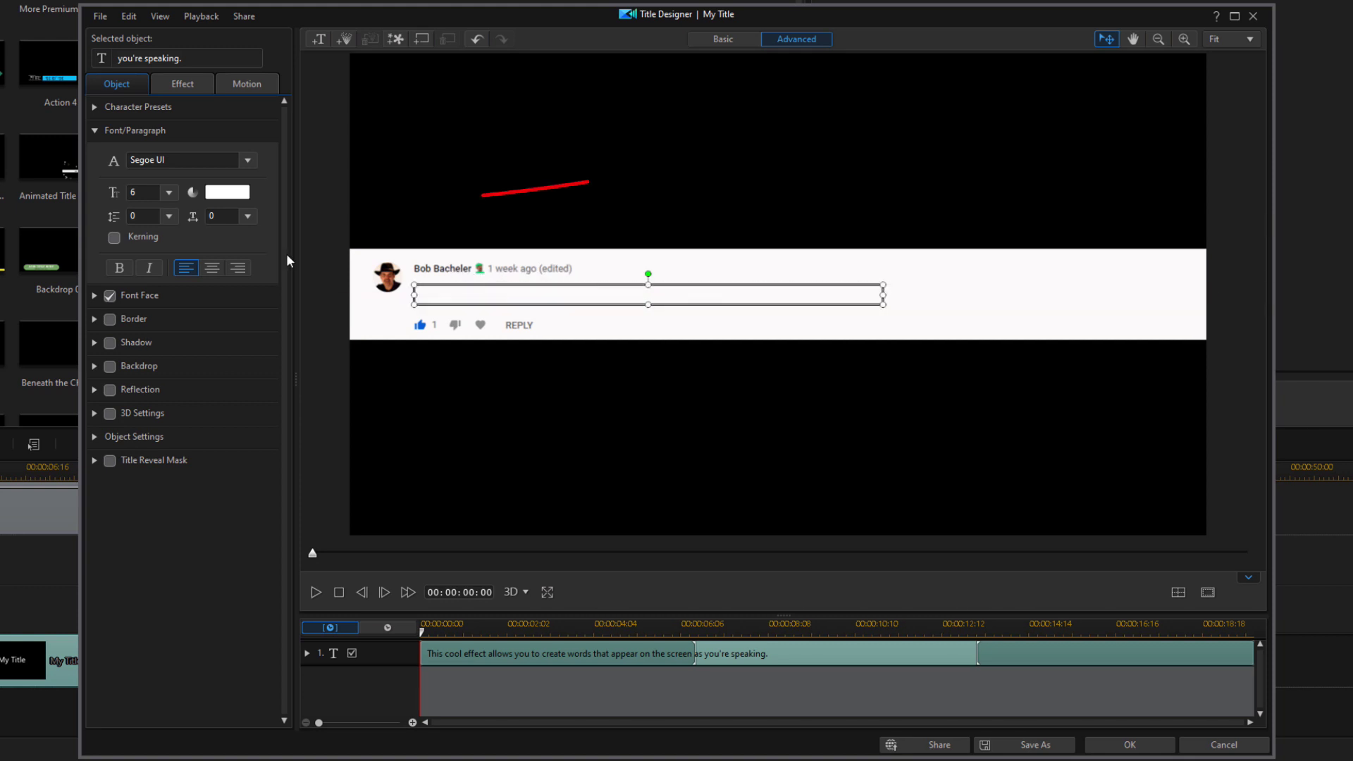
Change the title's font colour to dark gray, RGB 77, 77, 77
{"action": "left_click", "coordinate": [228, 194]}
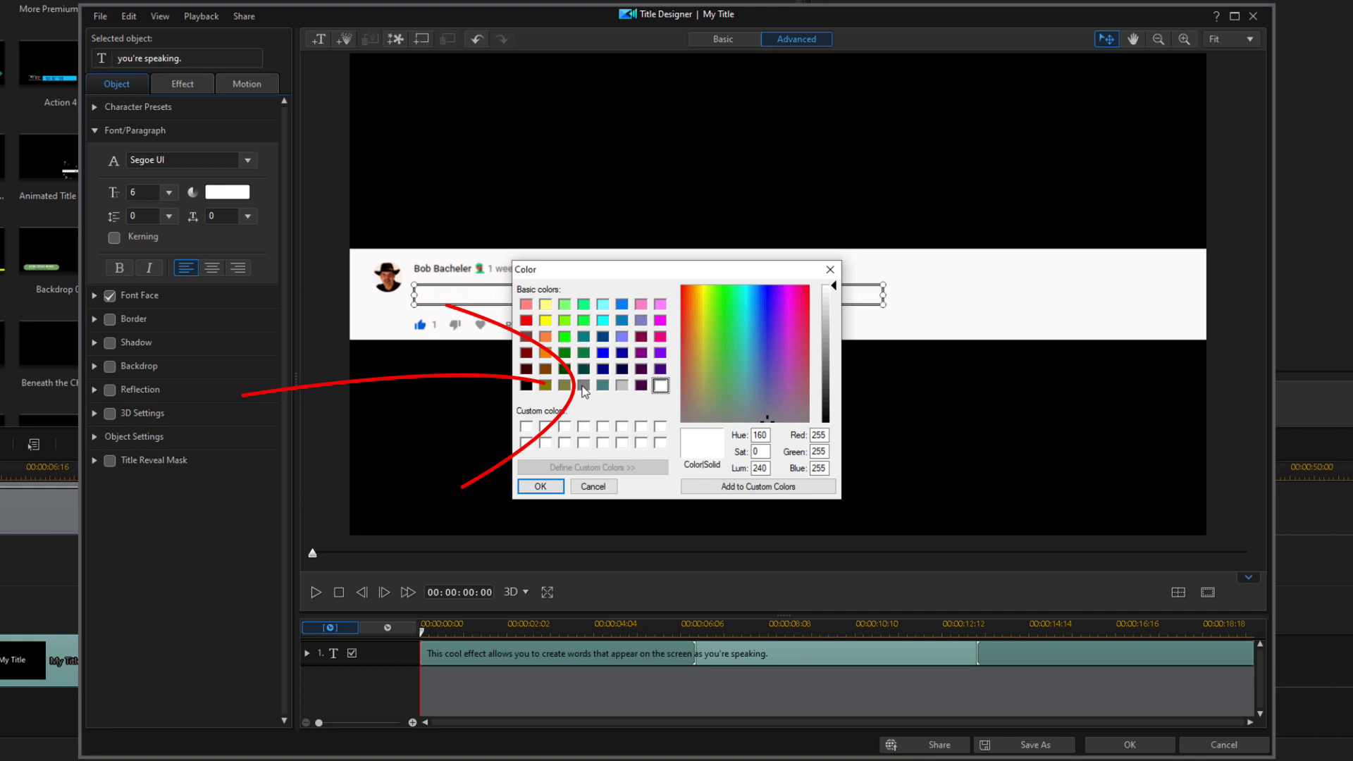
{"action": "left_click", "coordinate": [583, 386]}
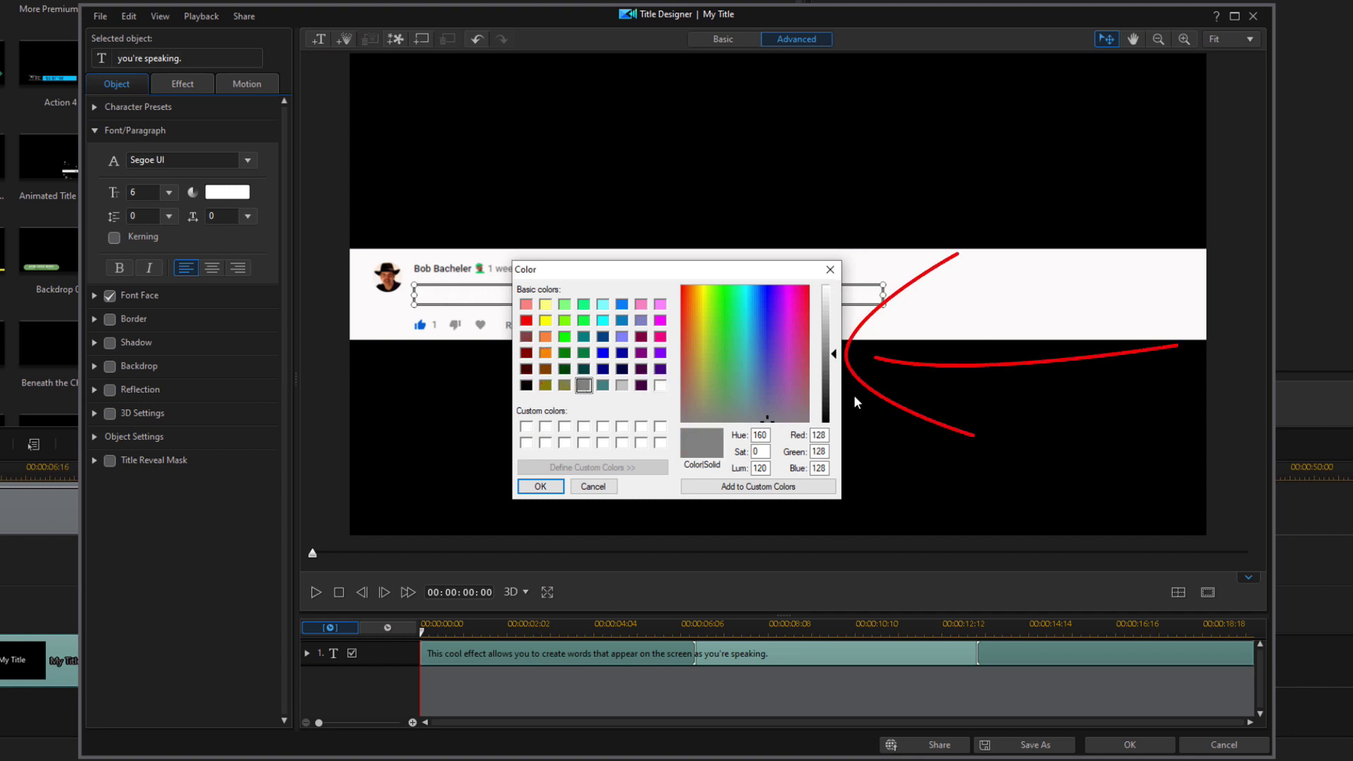
{"action": "left_click_drag", "start_coordinate": [836, 360], "coordinate": [838, 385]}
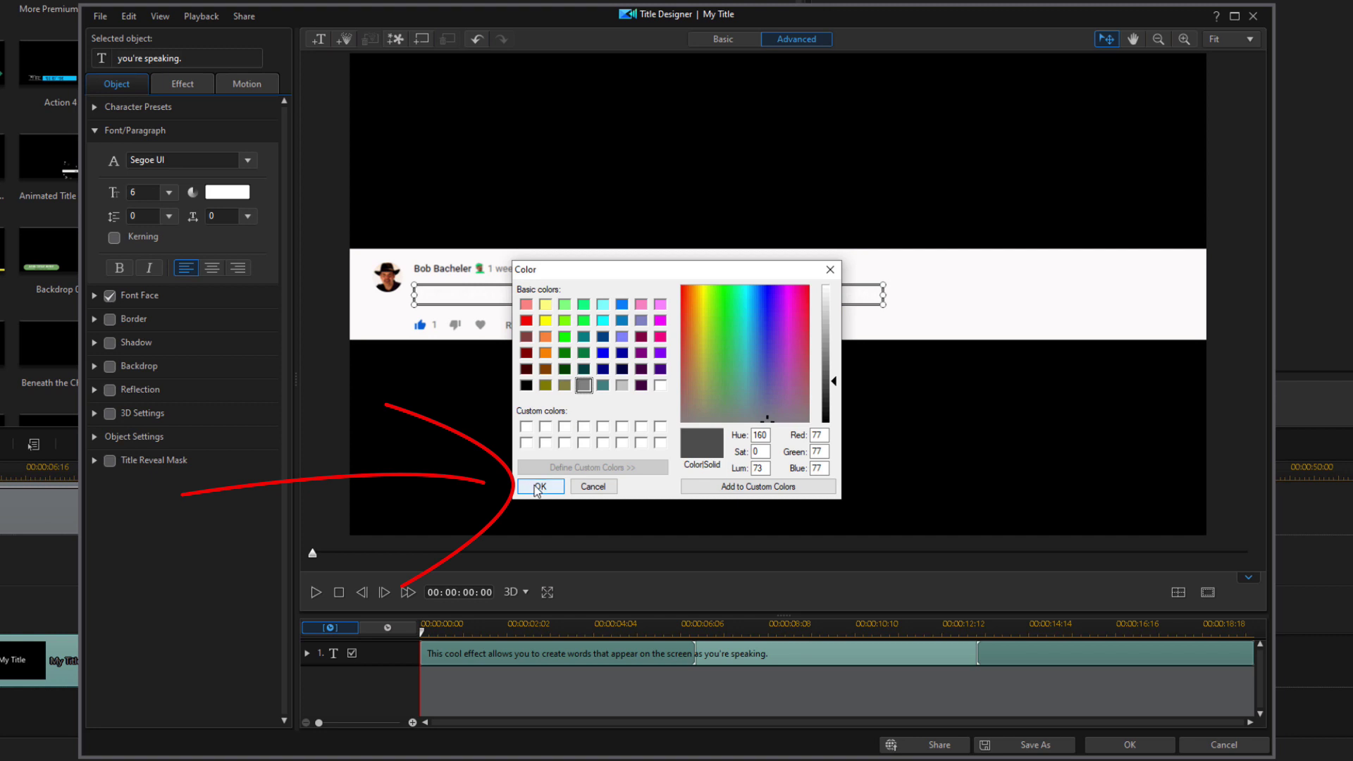
{"action": "left_click", "coordinate": [537, 487]}
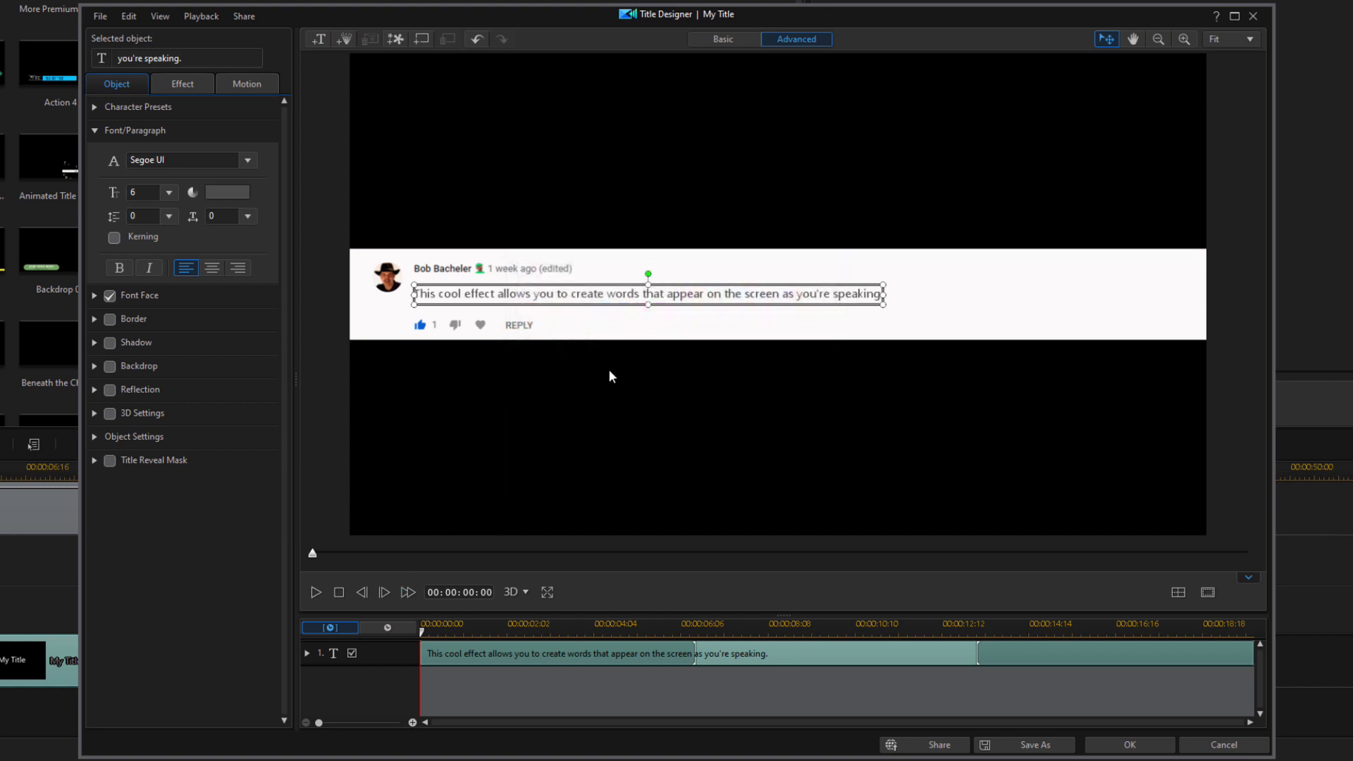
{"action": "left_click", "coordinate": [895, 300]}
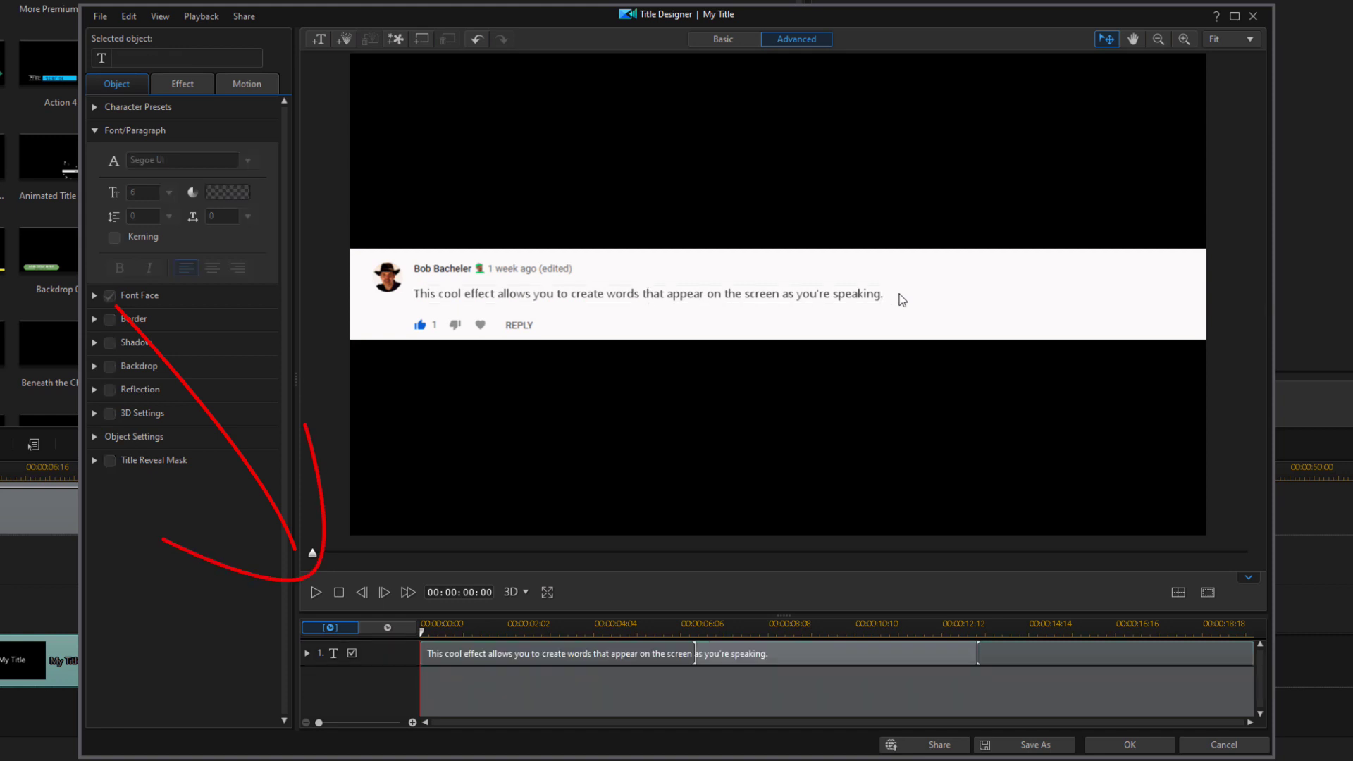
{"action": "left_click", "coordinate": [315, 592]}
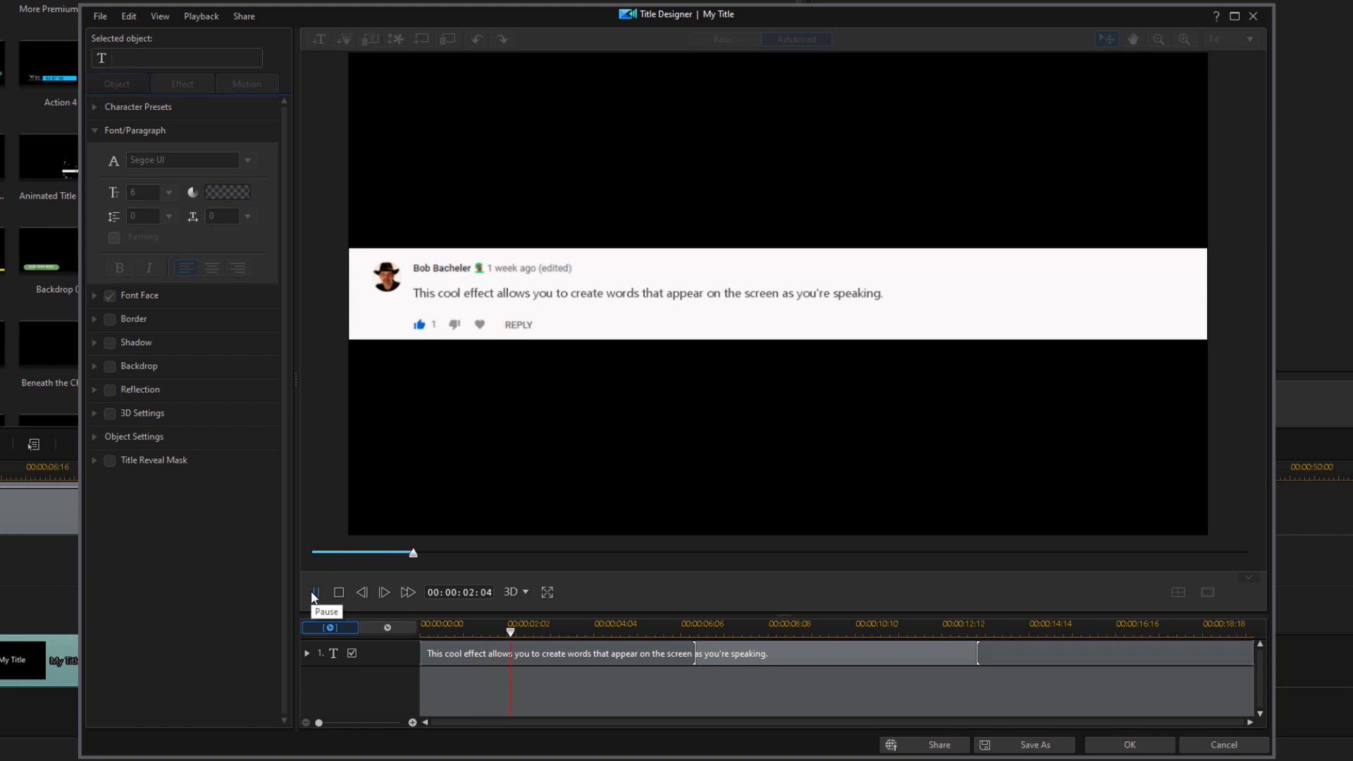
{"action": "left_click", "coordinate": [315, 593]}
{"action": "left_click_drag", "start_coordinate": [544, 634], "coordinate": [417, 638]}
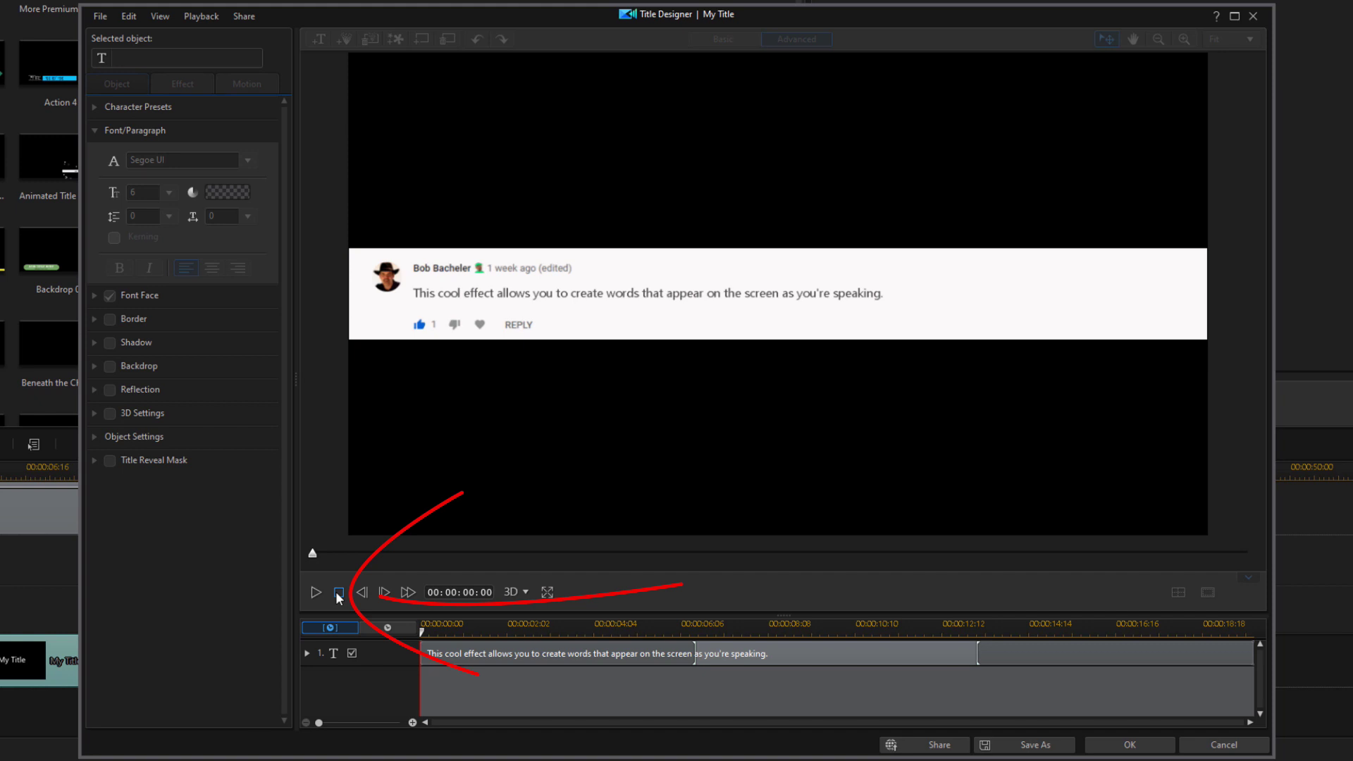
{"action": "left_click", "coordinate": [479, 370]}
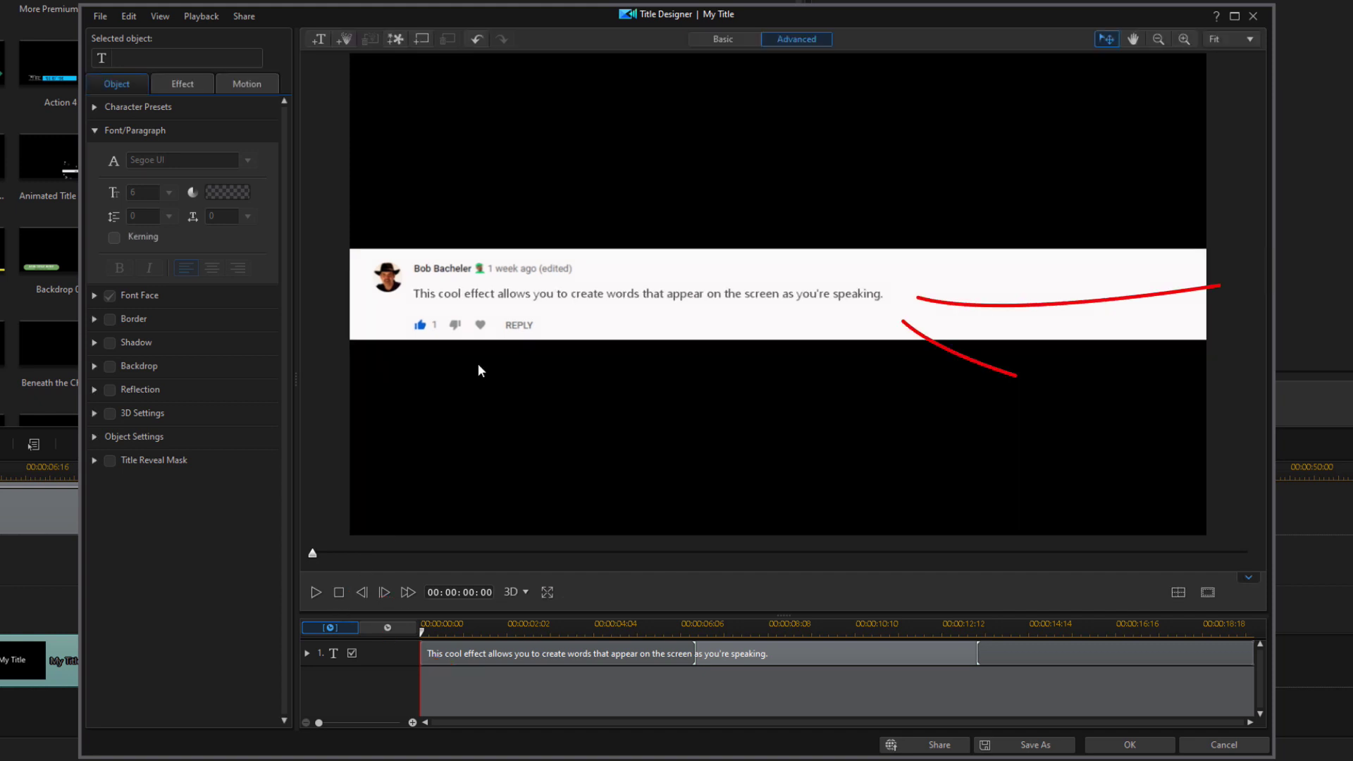
{"action": "left_click", "coordinate": [498, 294]}
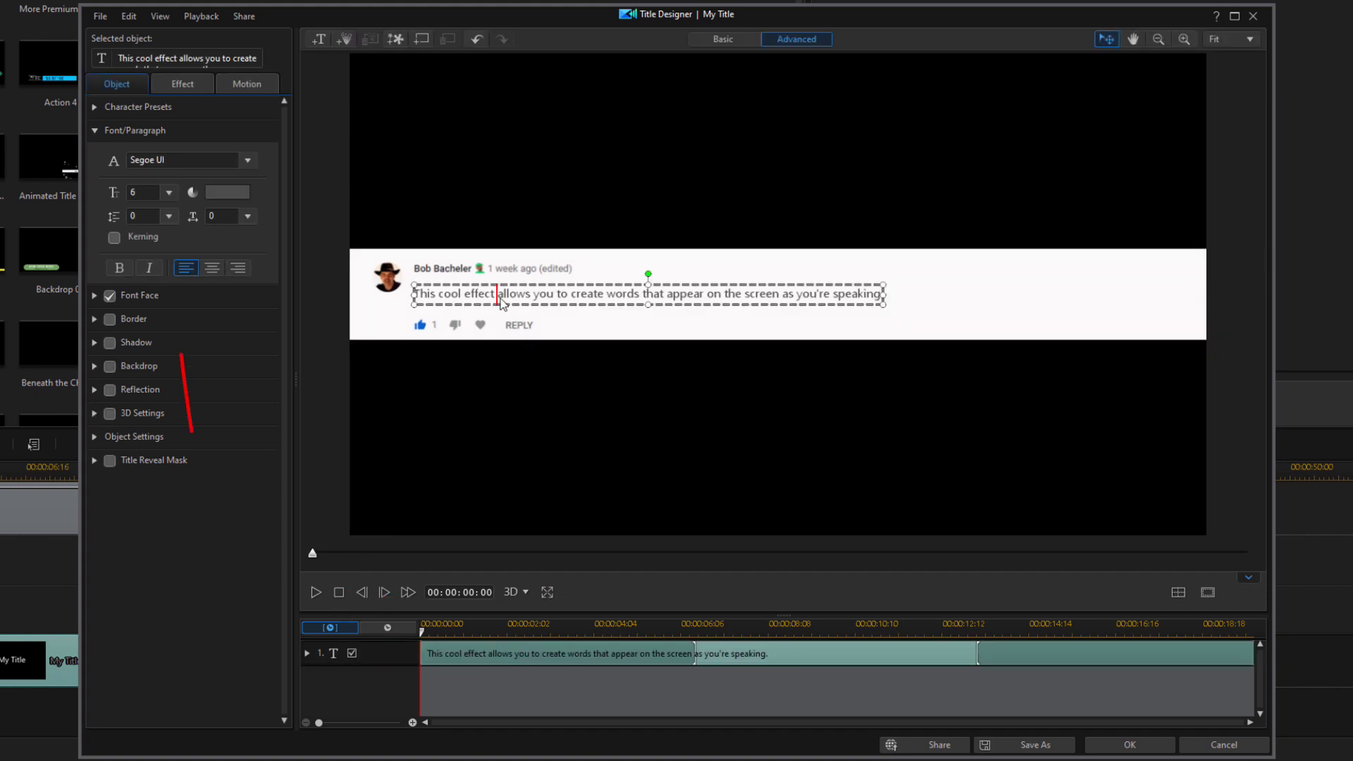
Give the comment text a Wipe Right starting effect and play the title to preview the type-on
{"action": "left_click", "coordinate": [170, 83]}
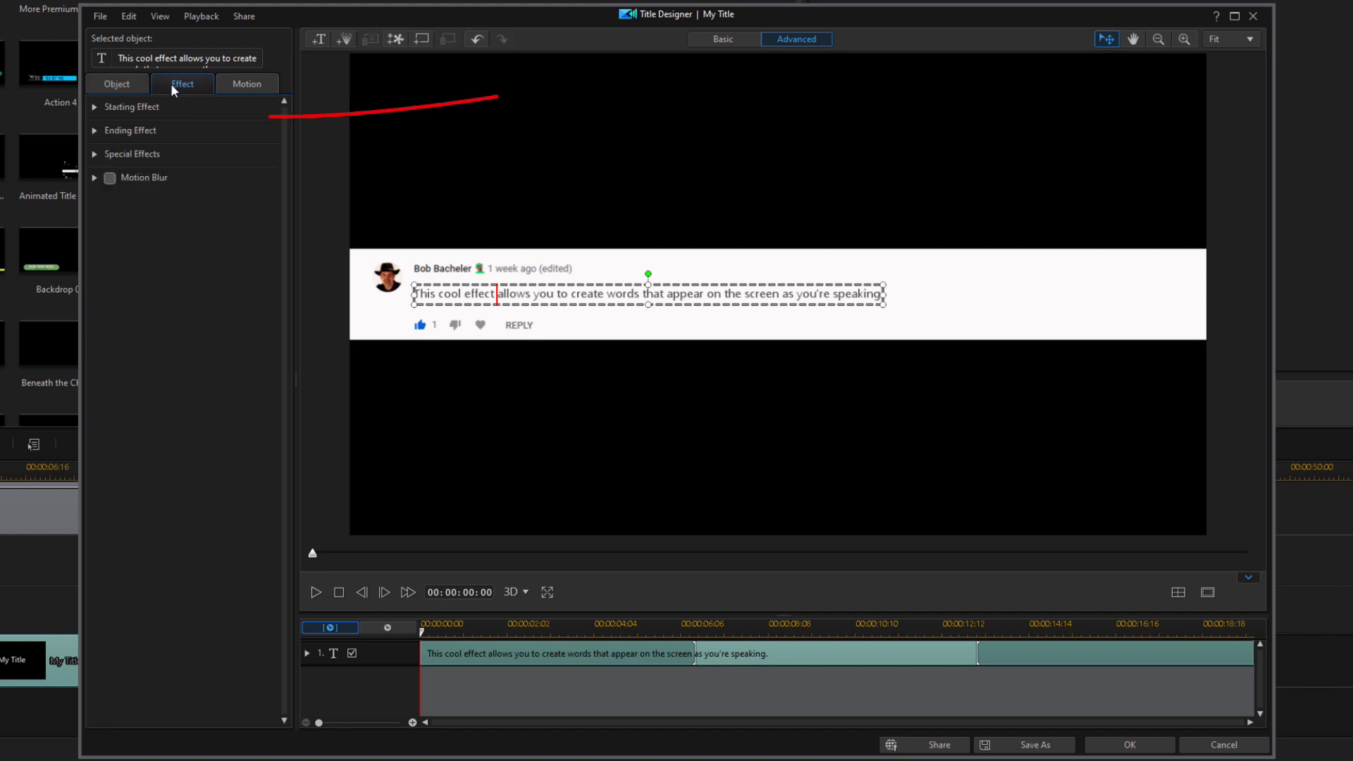
{"action": "left_click", "coordinate": [94, 107]}
{"action": "left_click_drag", "start_coordinate": [281, 147], "coordinate": [281, 666]}
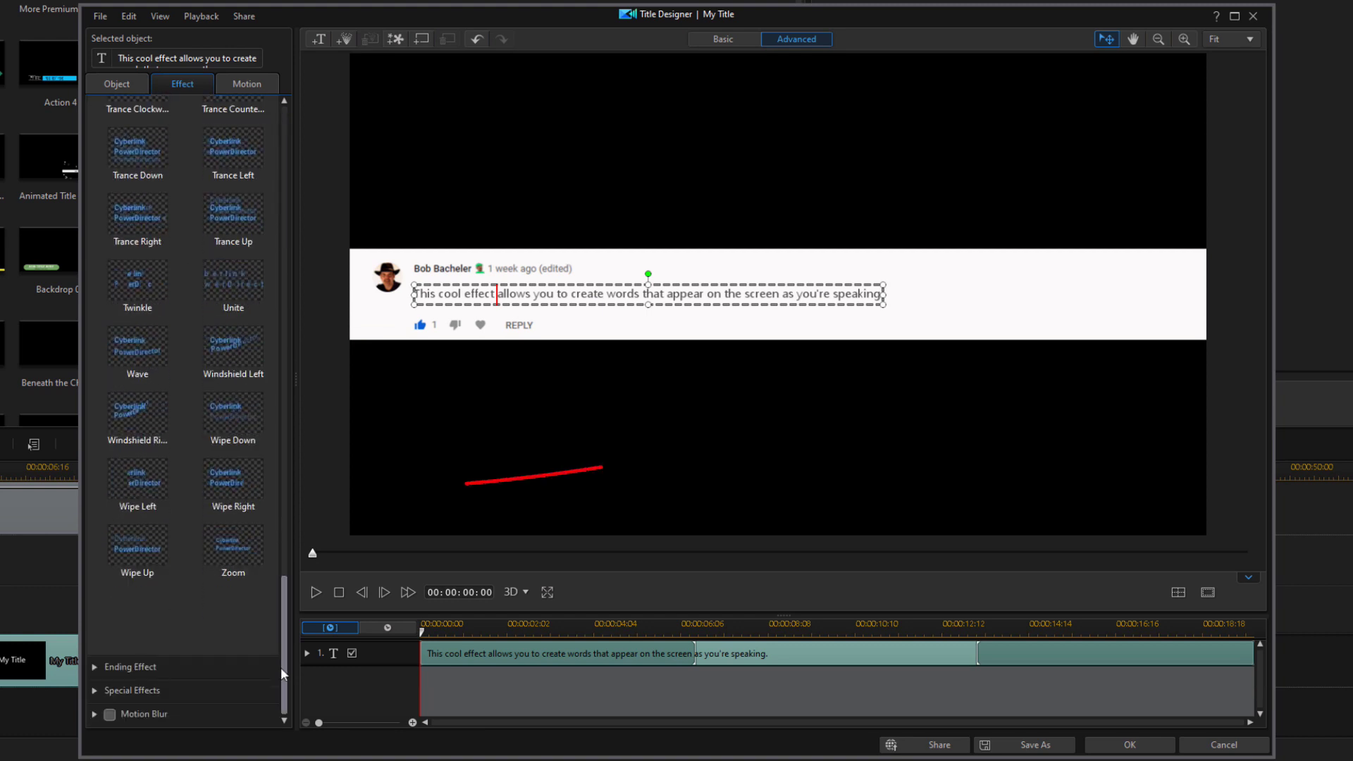
{"action": "left_click", "coordinate": [226, 492]}
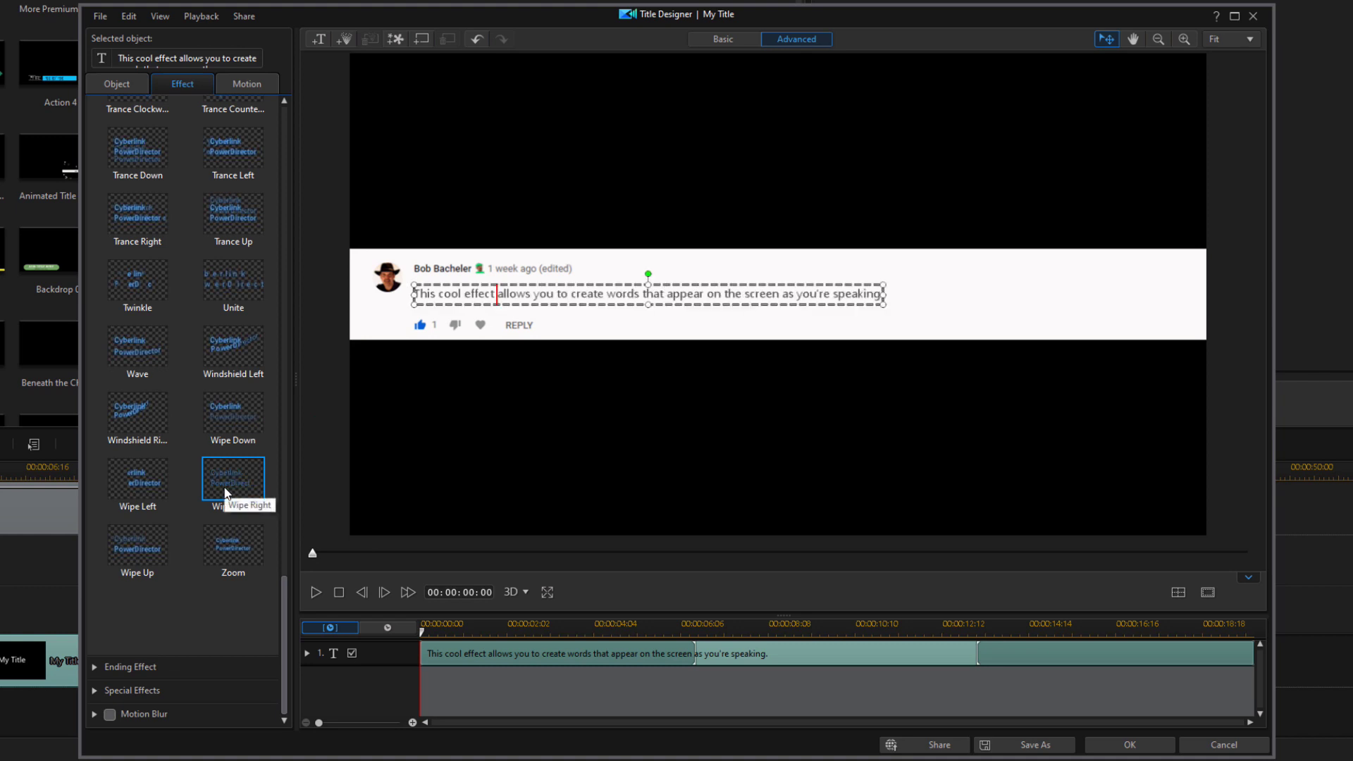
{"action": "left_click", "coordinate": [122, 86]}
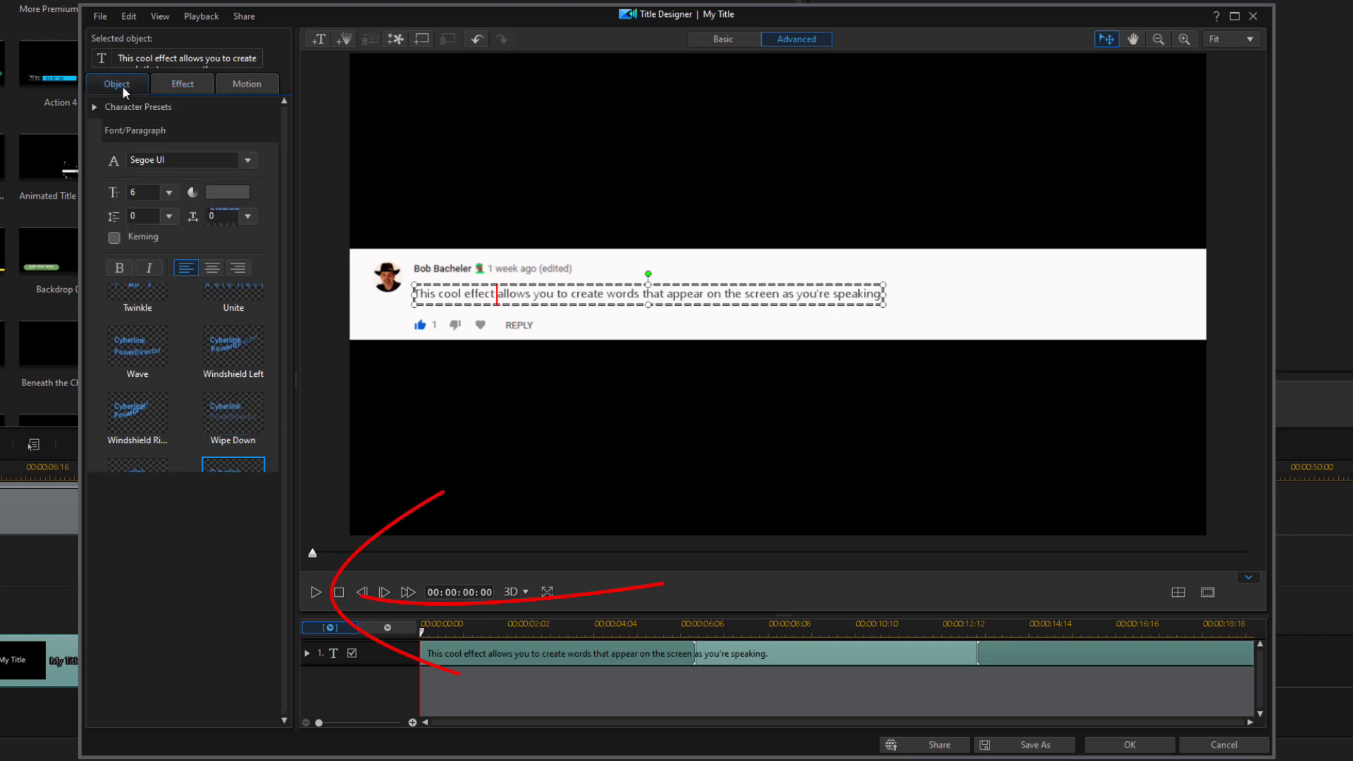
{"action": "left_click", "coordinate": [314, 592]}
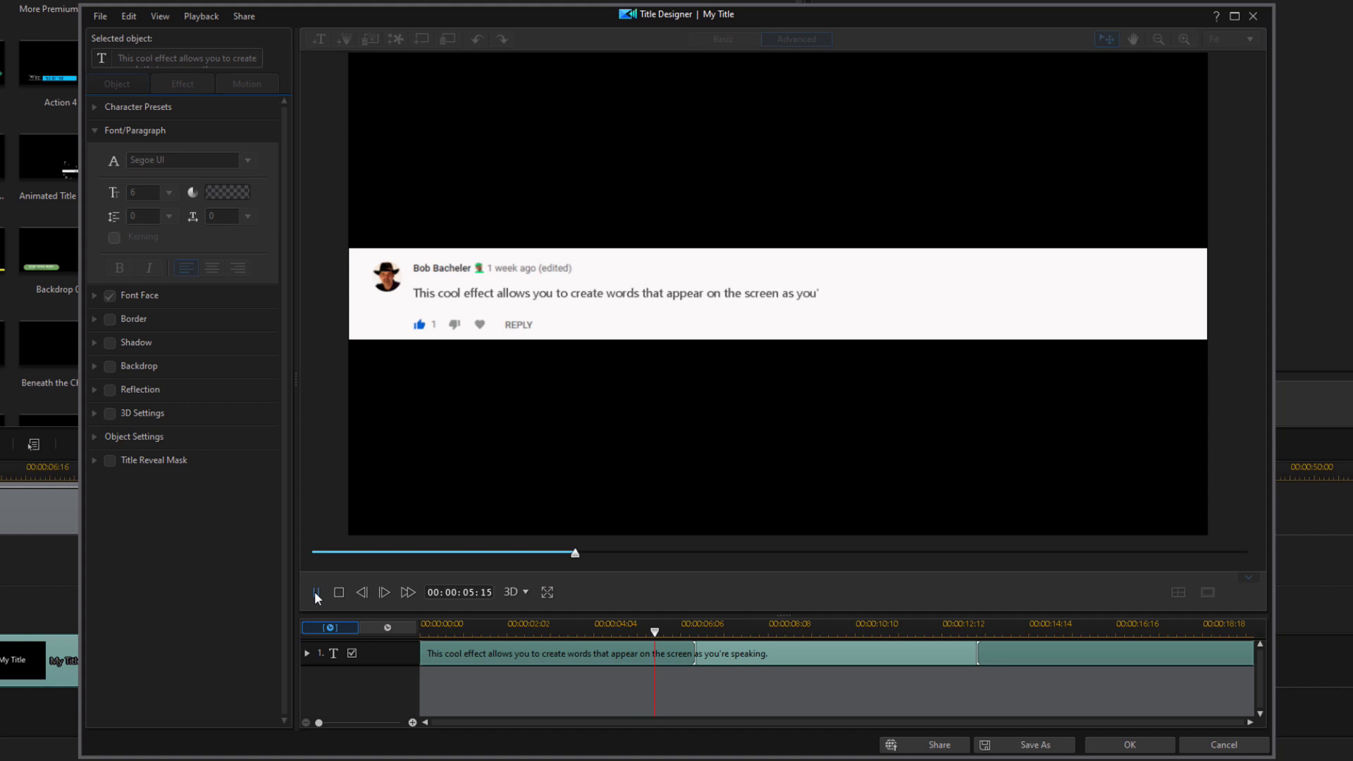
Shorten the Wipe Right effect's end on the title track and preview it from the start
{"action": "left_click", "coordinate": [316, 592]}
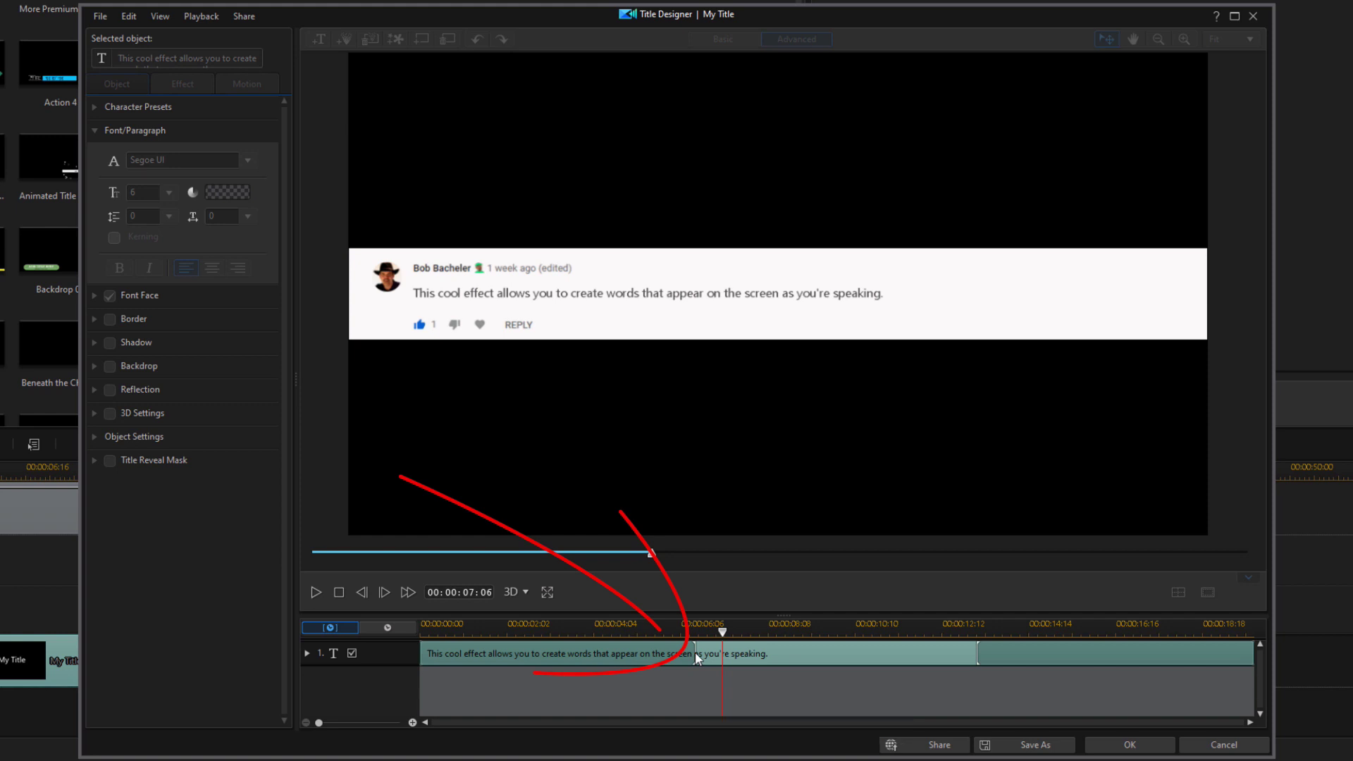
{"action": "left_click_drag", "start_coordinate": [695, 653], "coordinate": [546, 674]}
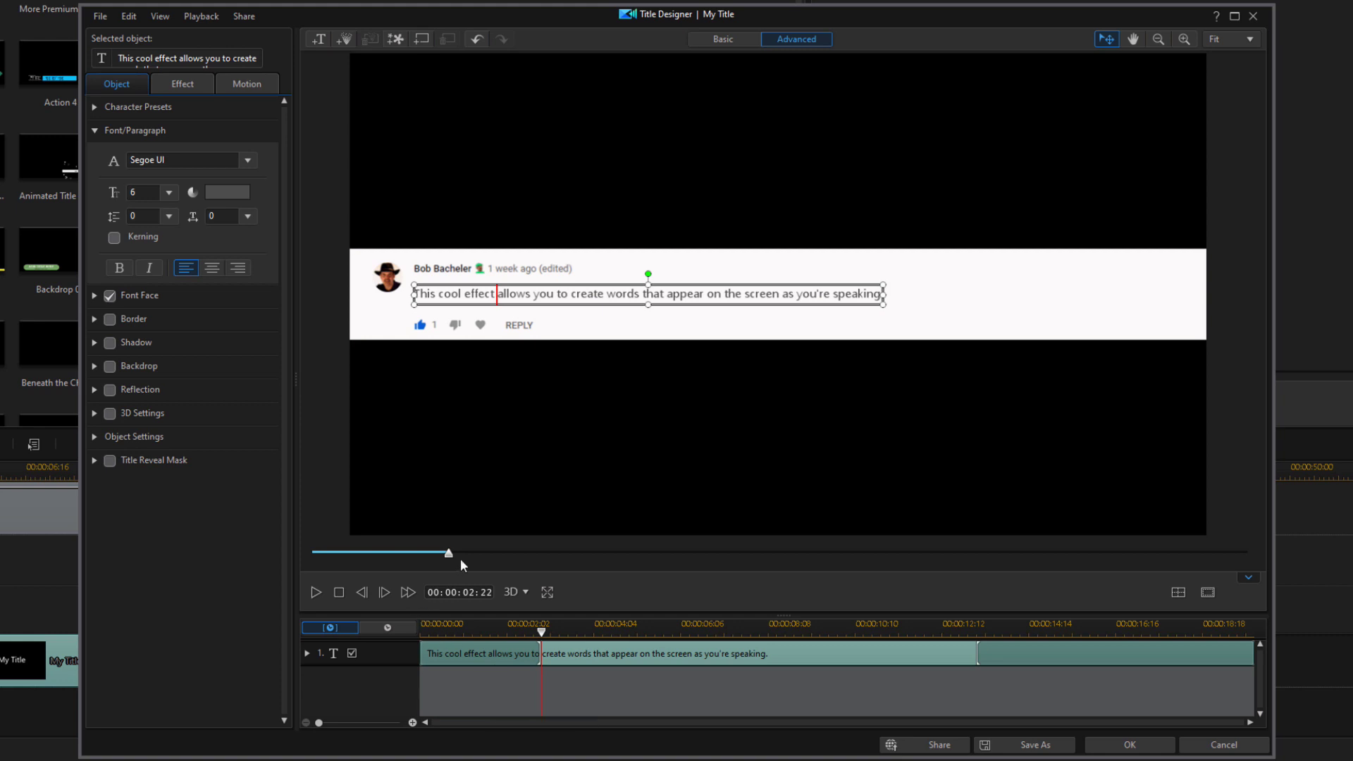
{"action": "left_click", "coordinate": [338, 593]}
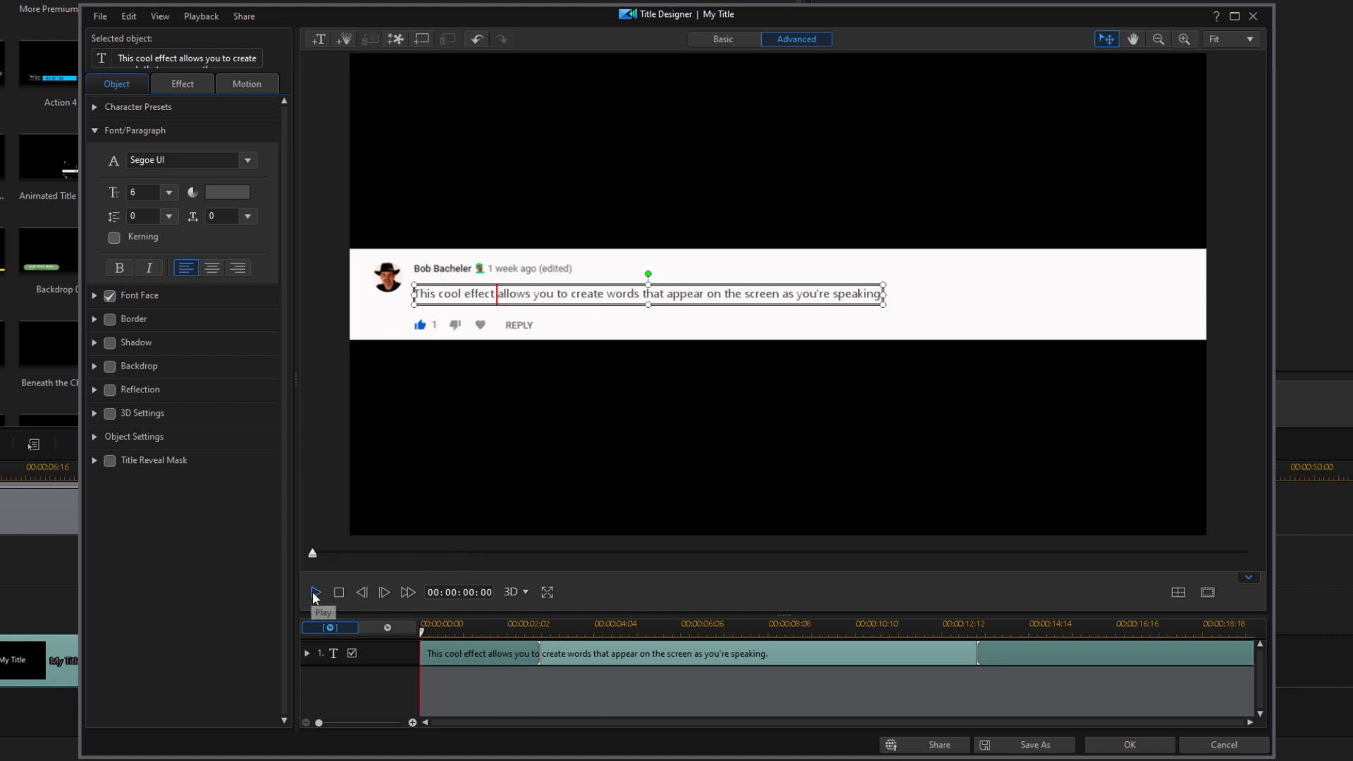
{"action": "left_click", "coordinate": [315, 592]}
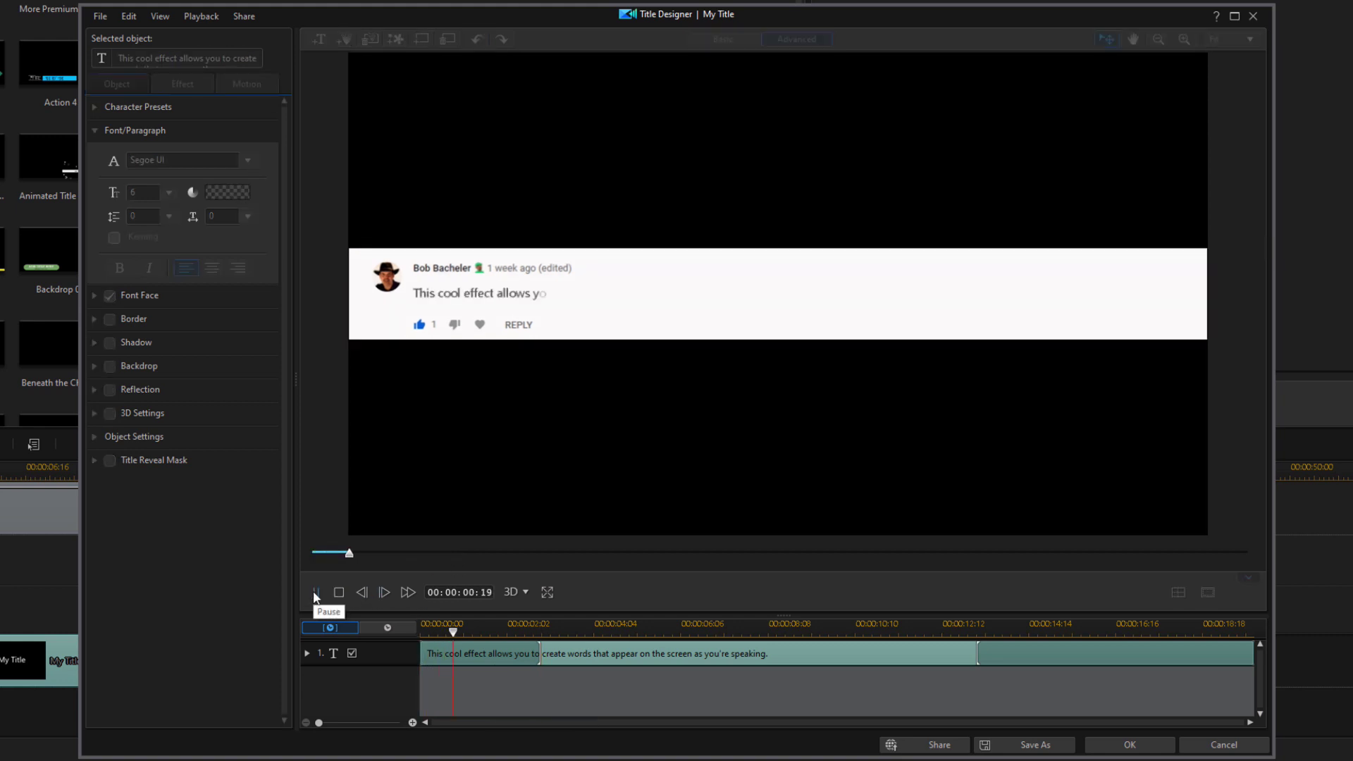
{"action": "left_click", "coordinate": [315, 592]}
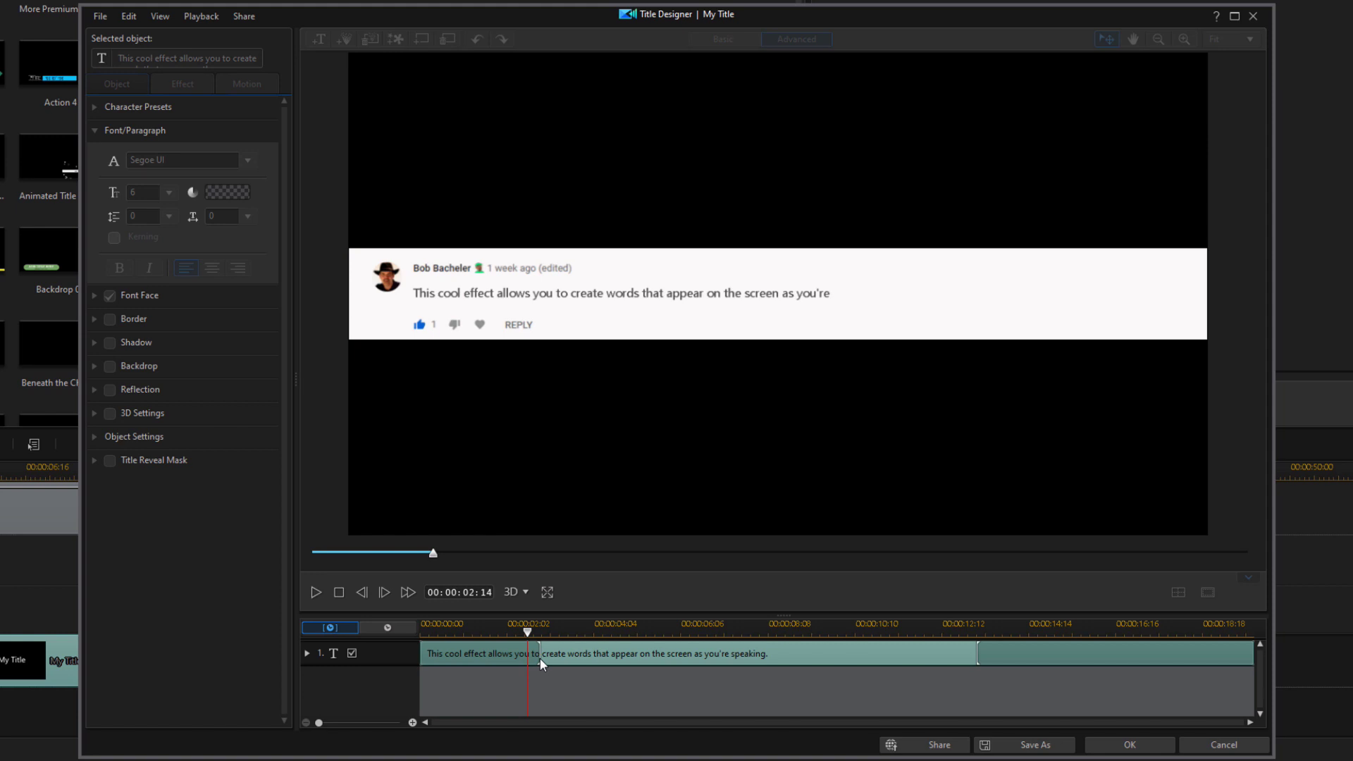
Extend the Wipe Right effect to 00:00:08:19, replay it, and return to about 3:15
{"action": "left_click_drag", "start_coordinate": [539, 659], "coordinate": [785, 654]}
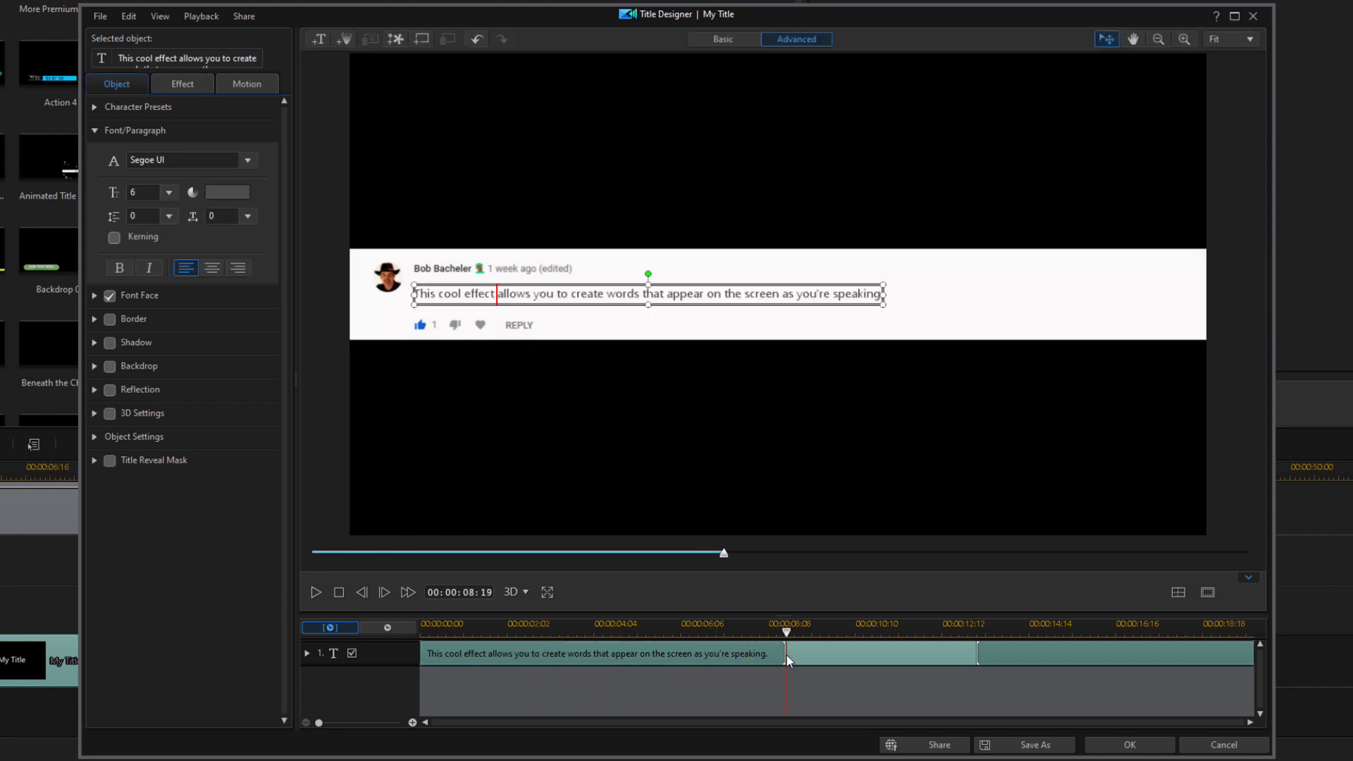
{"action": "left_click", "coordinate": [338, 592]}
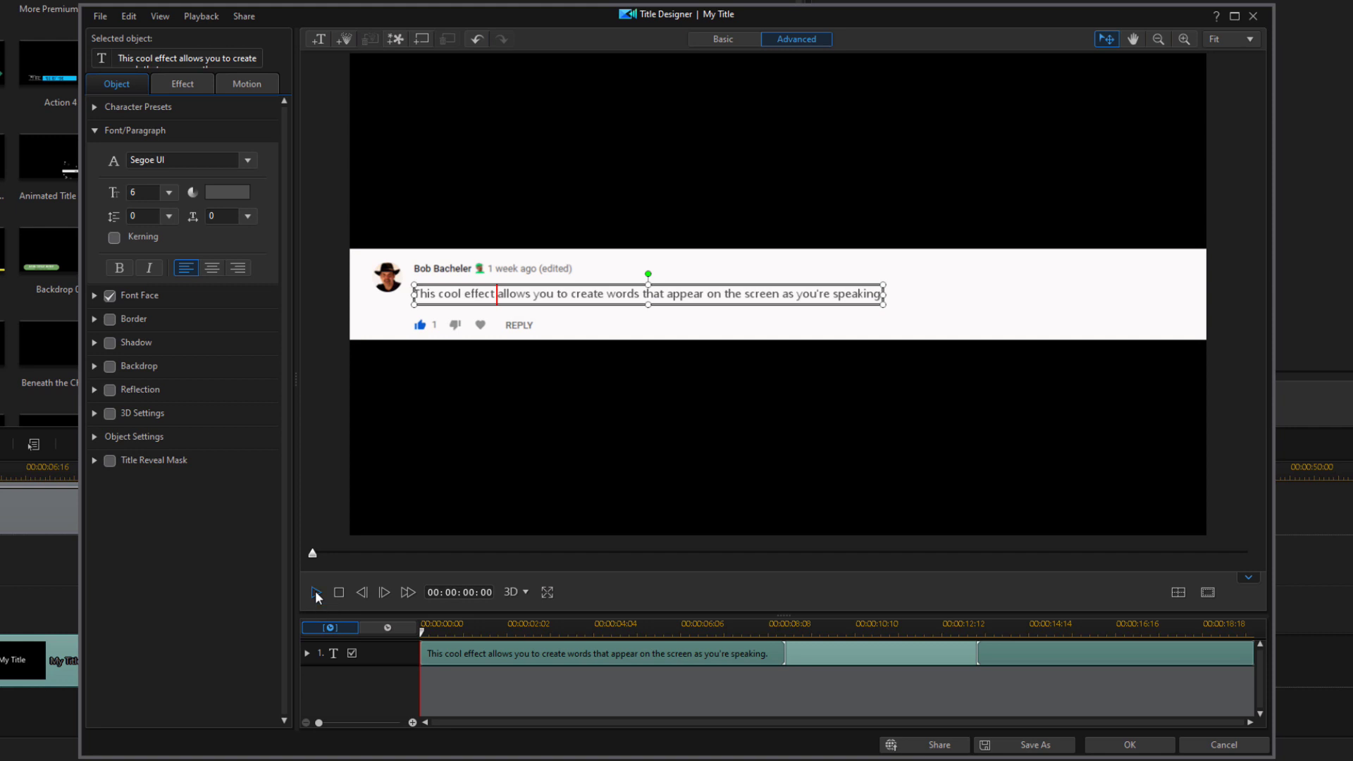
{"action": "left_click", "coordinate": [315, 593]}
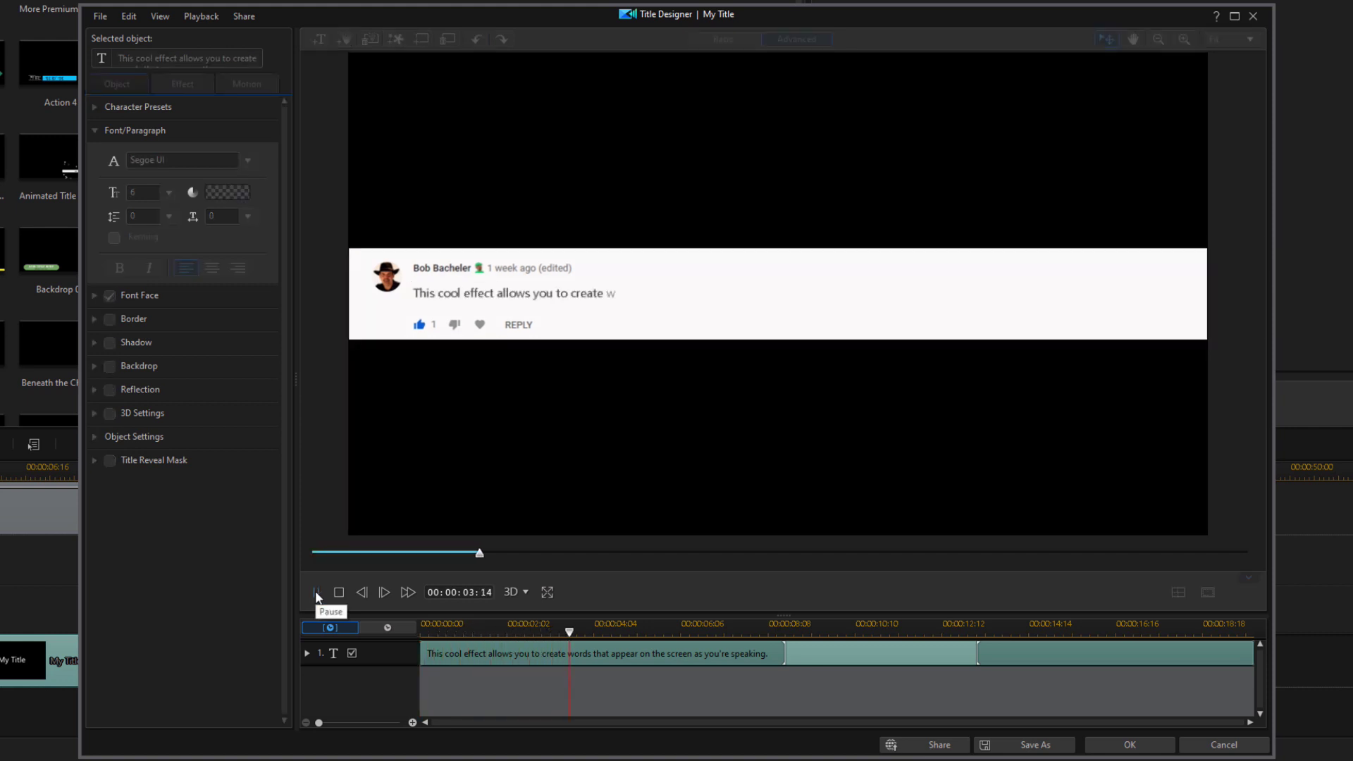
{"action": "left_click", "coordinate": [316, 593]}
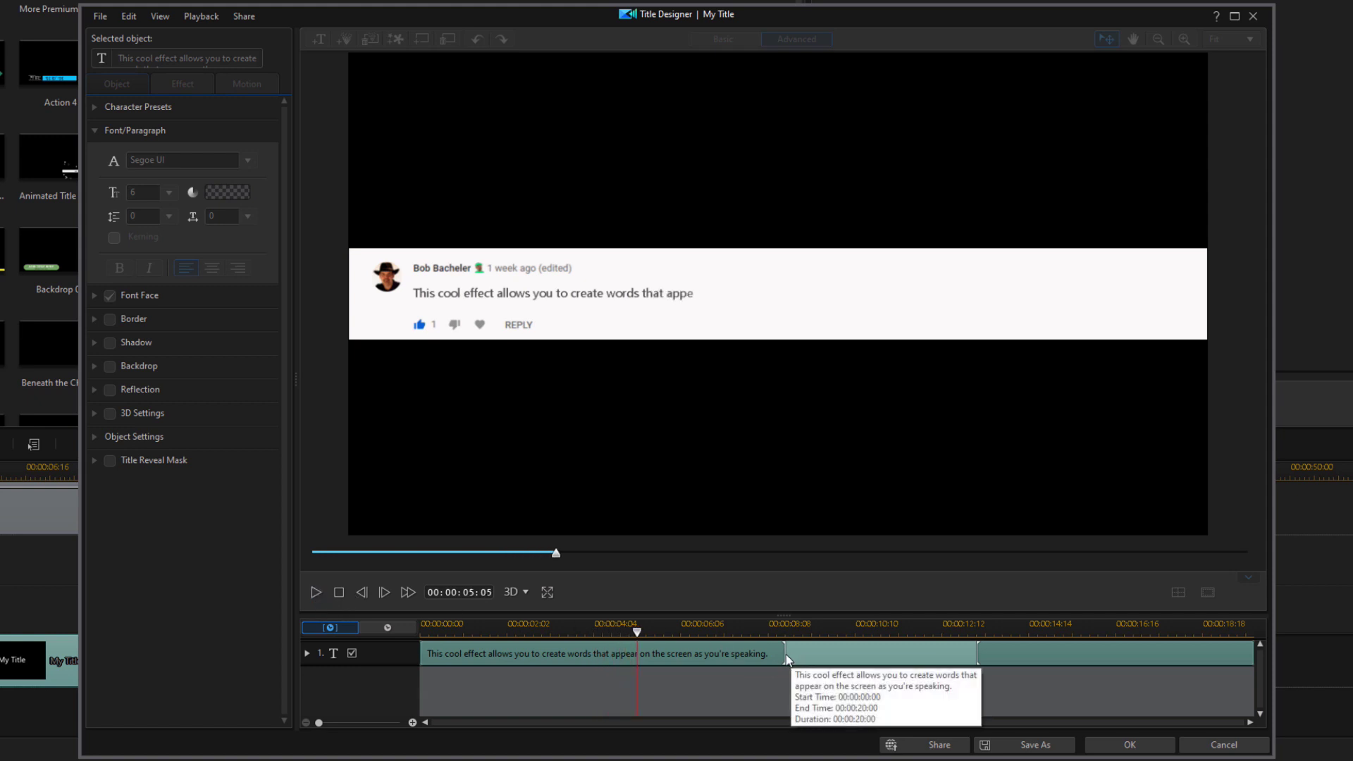
{"action": "left_click_drag", "start_coordinate": [787, 660], "coordinate": [570, 662]}
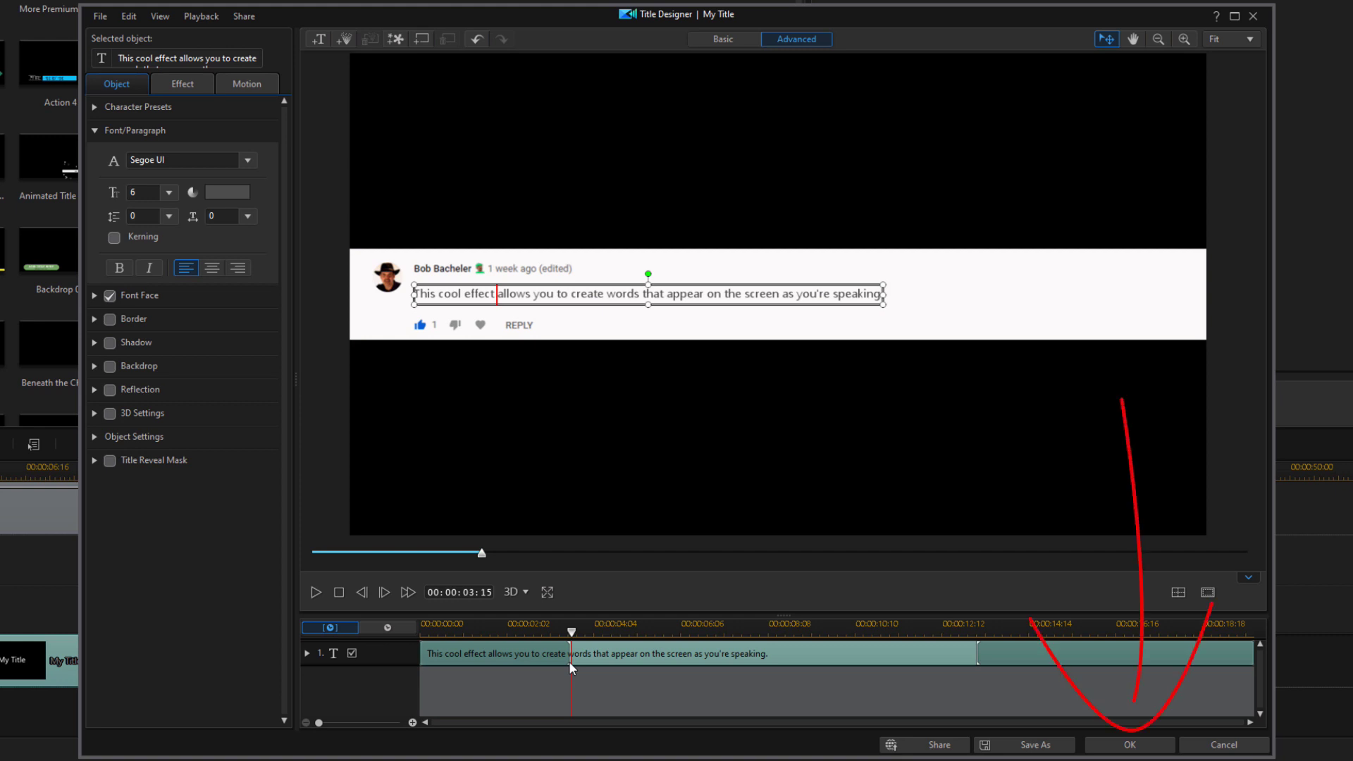
Save the title with OK, select the Comment clip on track 1, and play the project
{"action": "left_click", "coordinate": [1108, 748]}
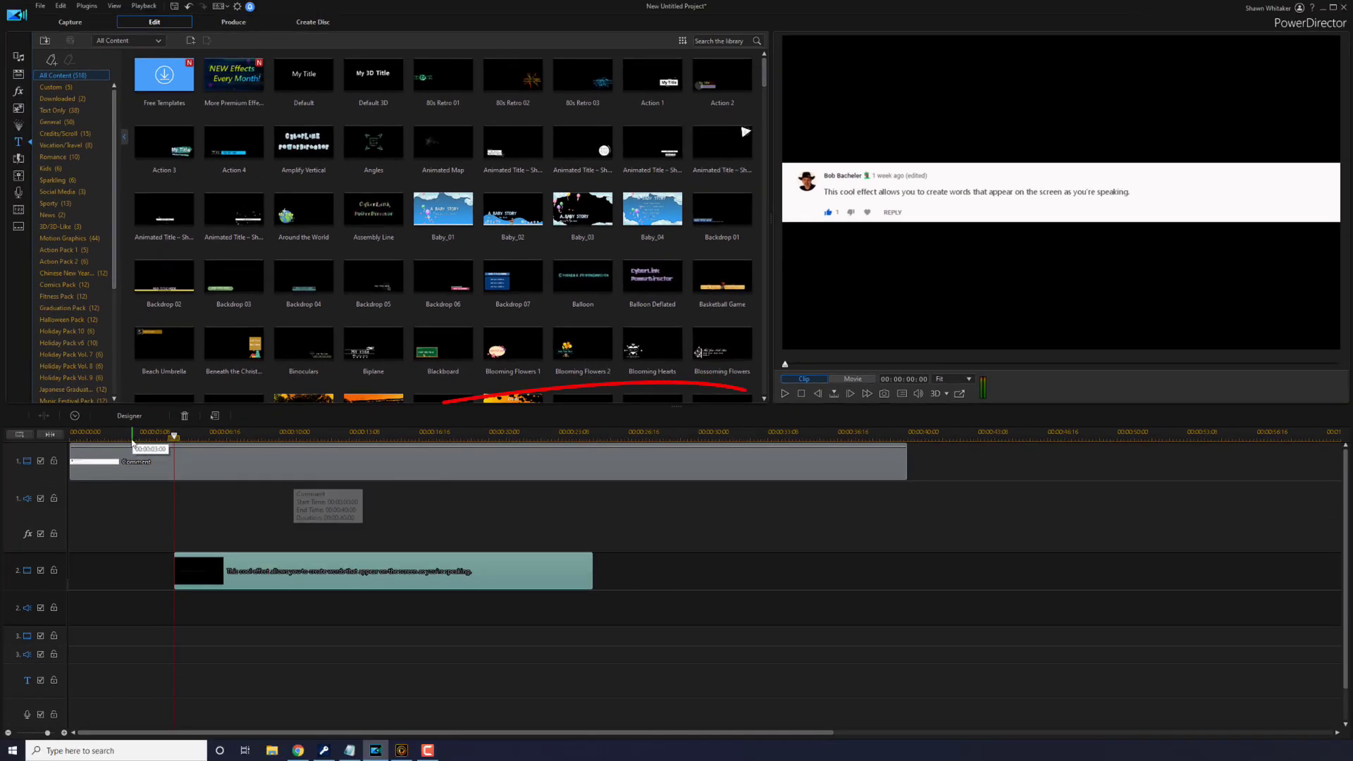
{"action": "left_click", "coordinate": [151, 463]}
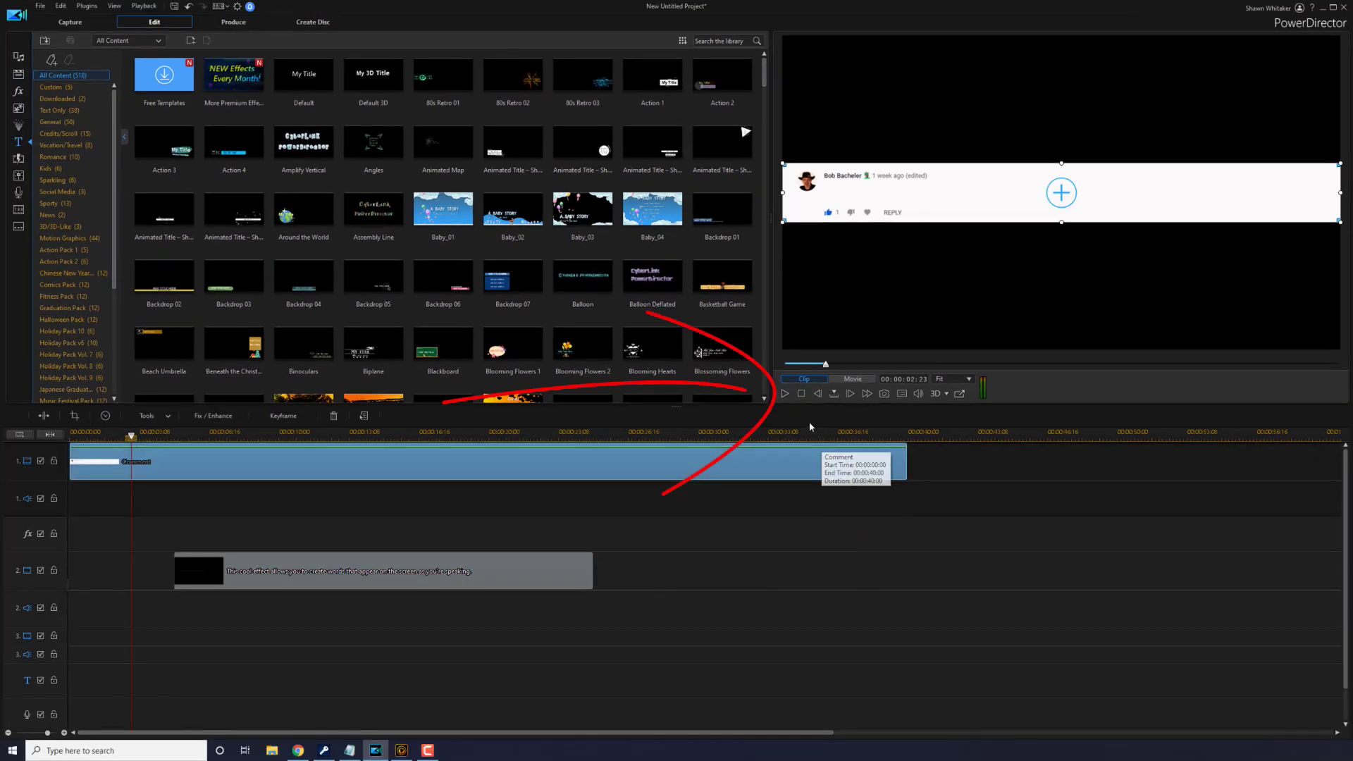
{"action": "left_click", "coordinate": [784, 393]}
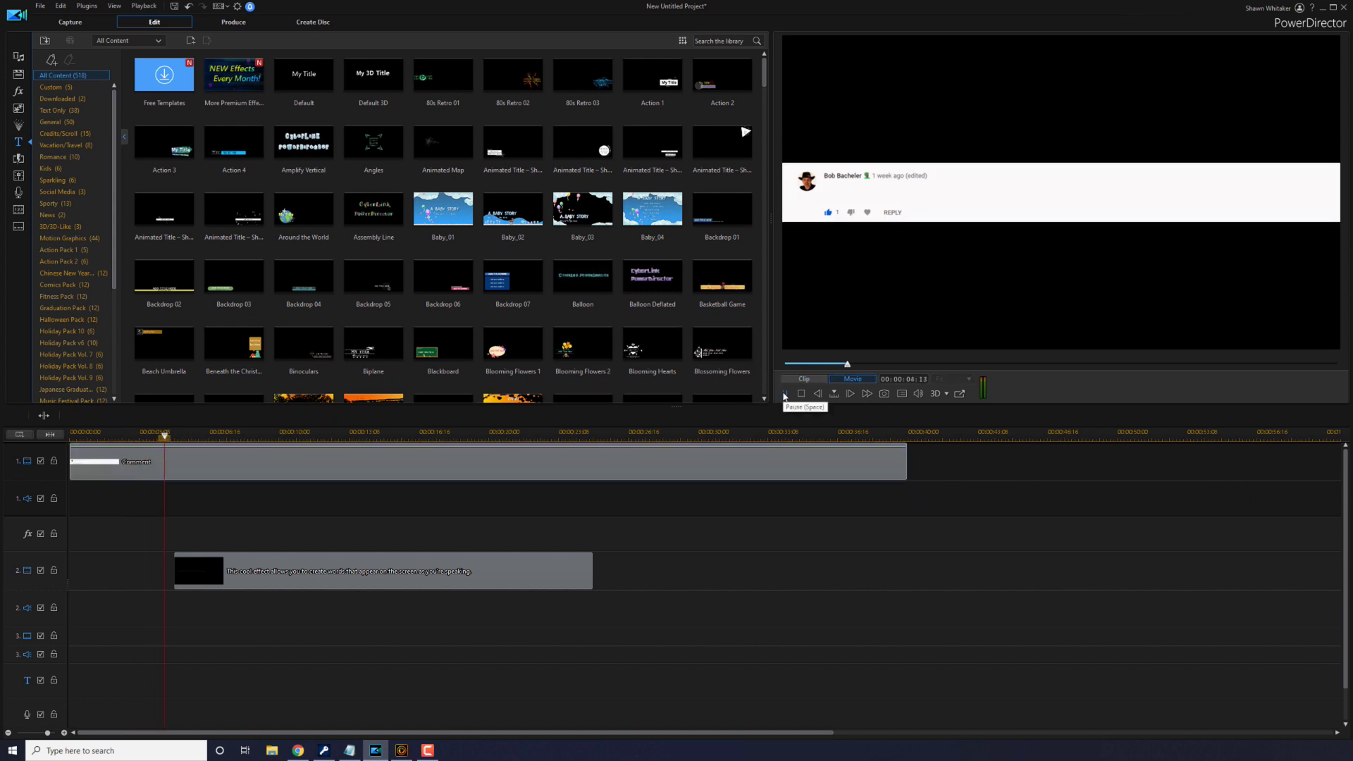